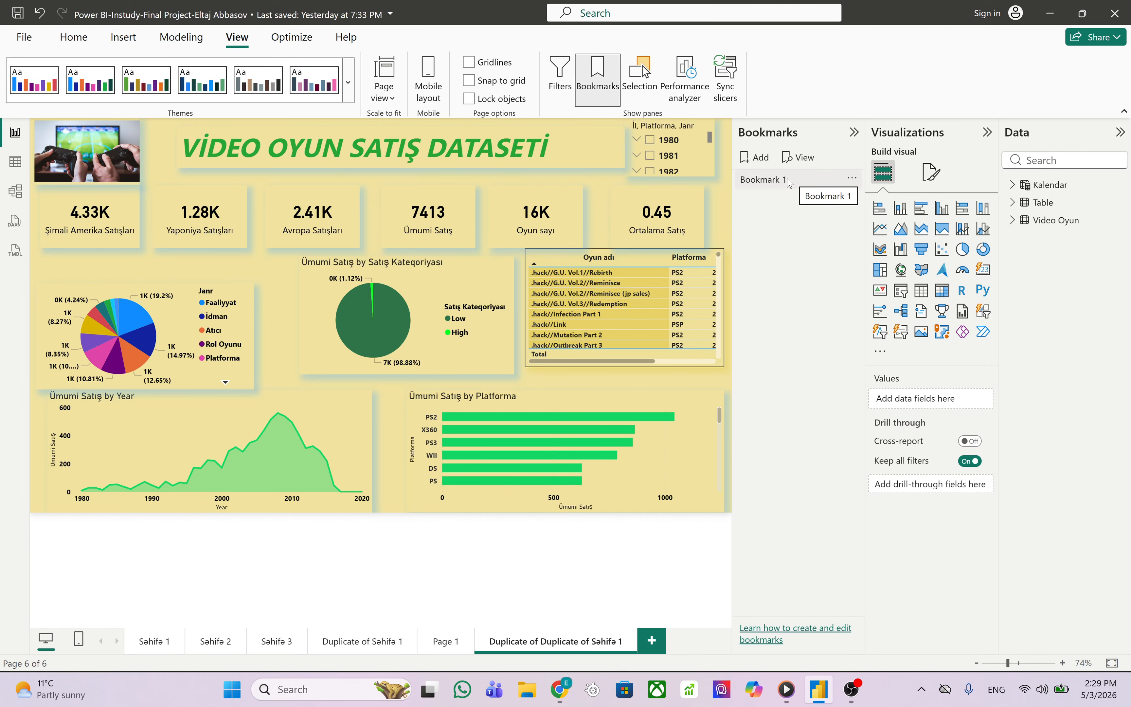
Rename the bookmark Bookmark 1 as Janr
double_click(789, 182)
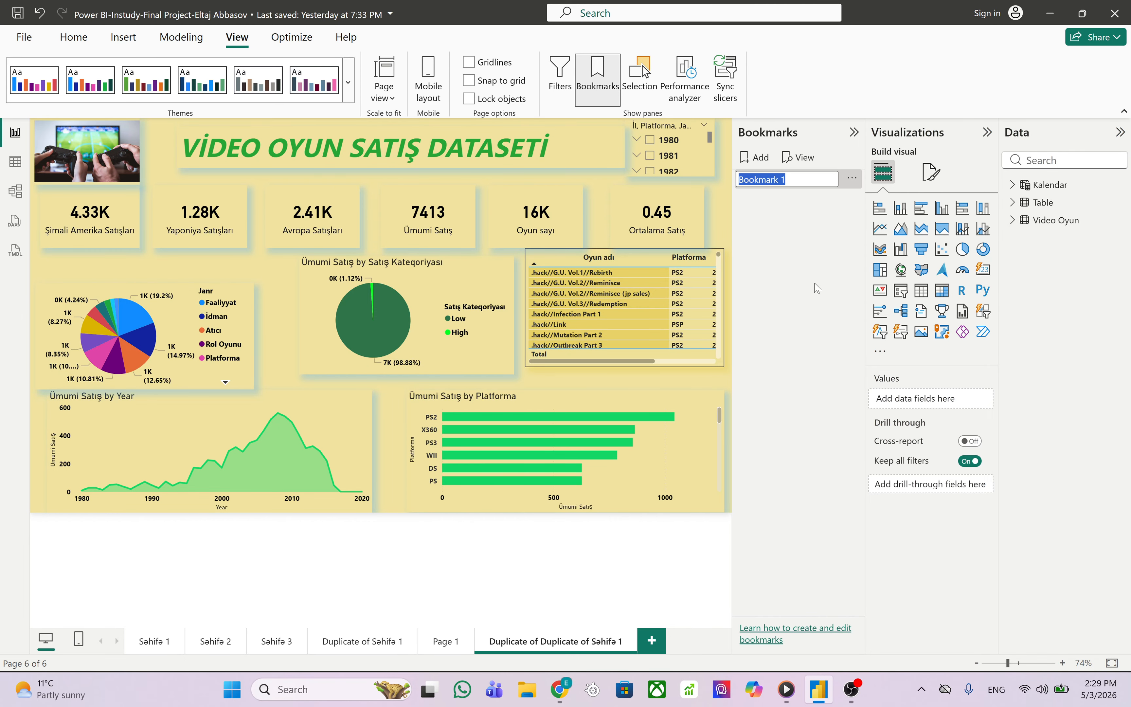
text(Janr)
key(Return)
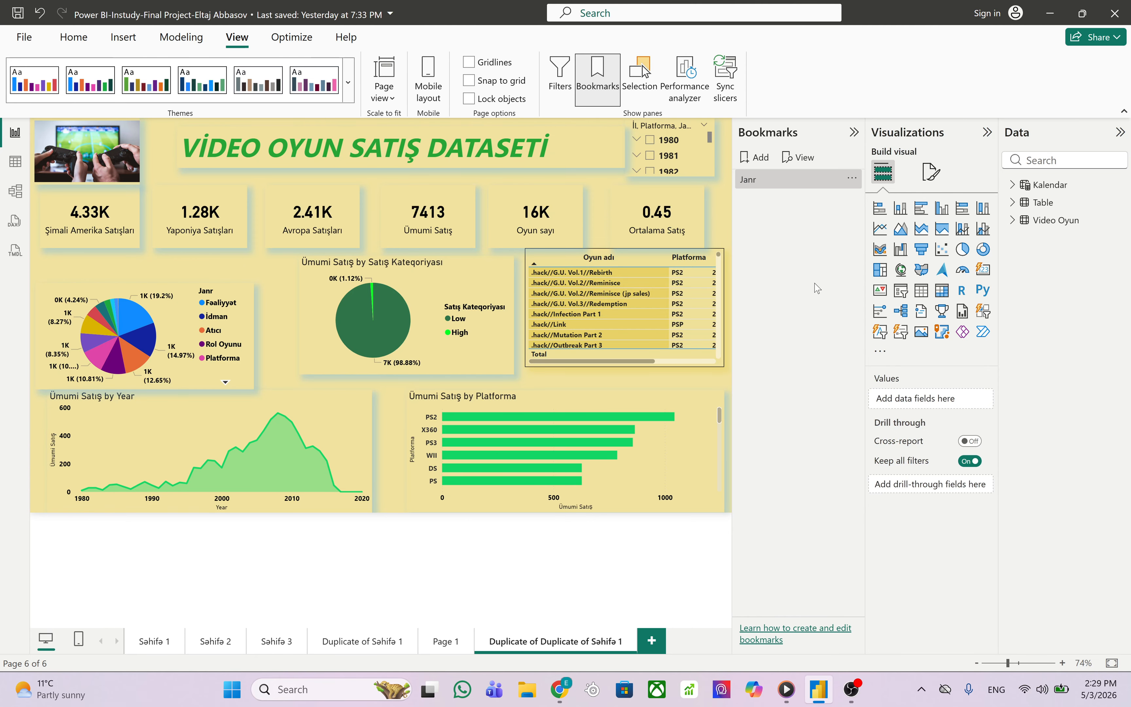
Hide the Ümumi Satış by Satış Kateqoriyası pie chart and update the Janr bookmark with this view
click(641, 77)
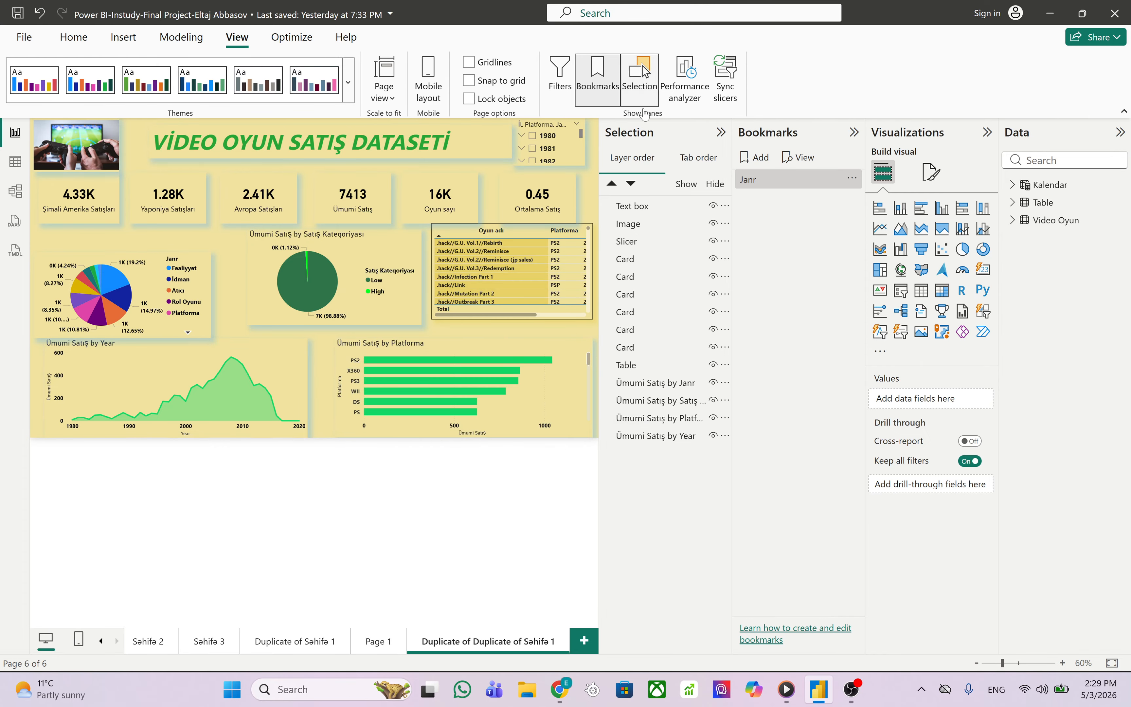
click(714, 401)
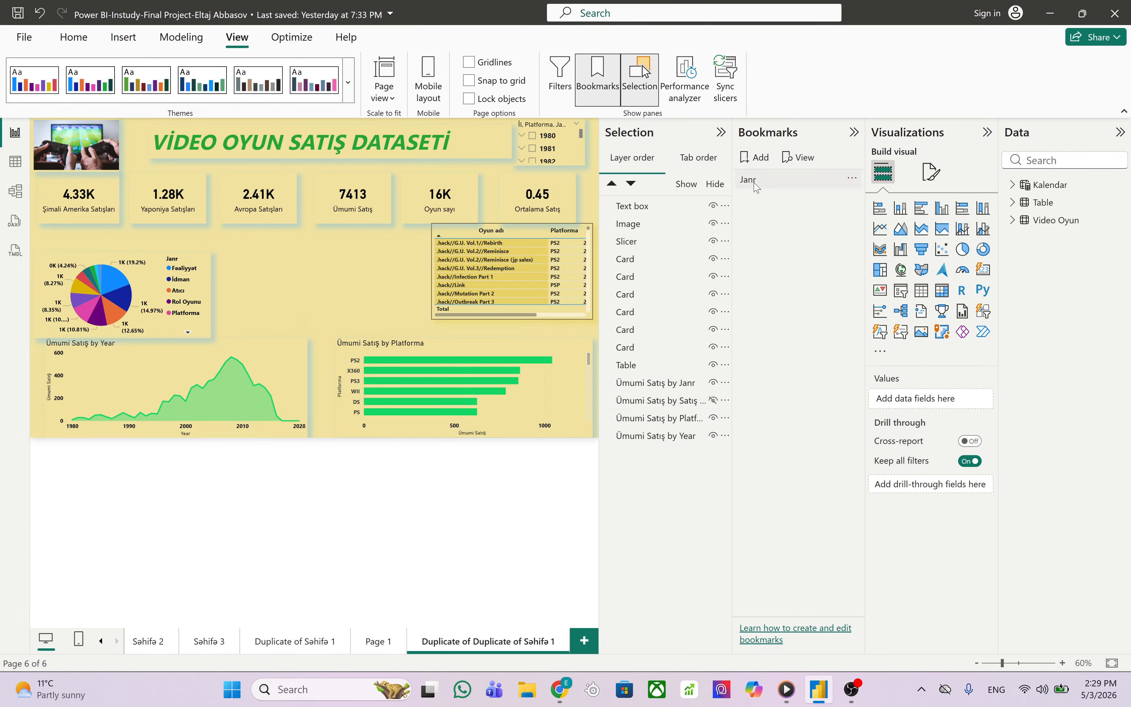
right_click(789, 182)
click(825, 190)
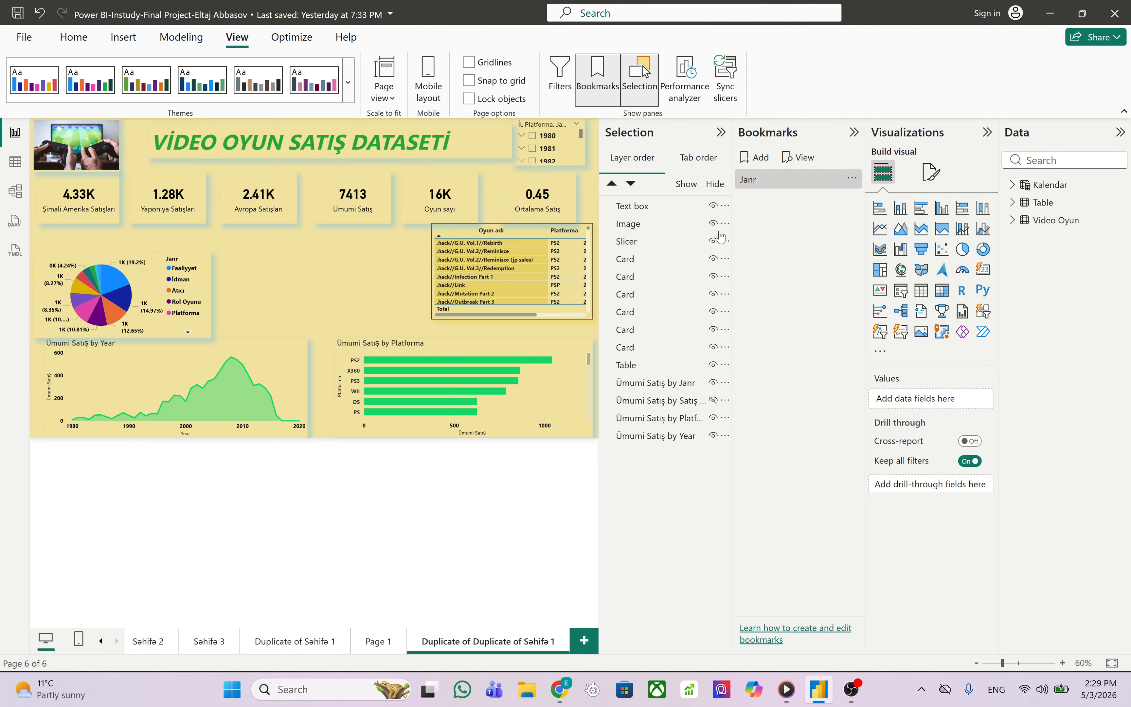
Add a second bookmark named Satis Kateqoriyasi
click(743, 158)
double_click(785, 201)
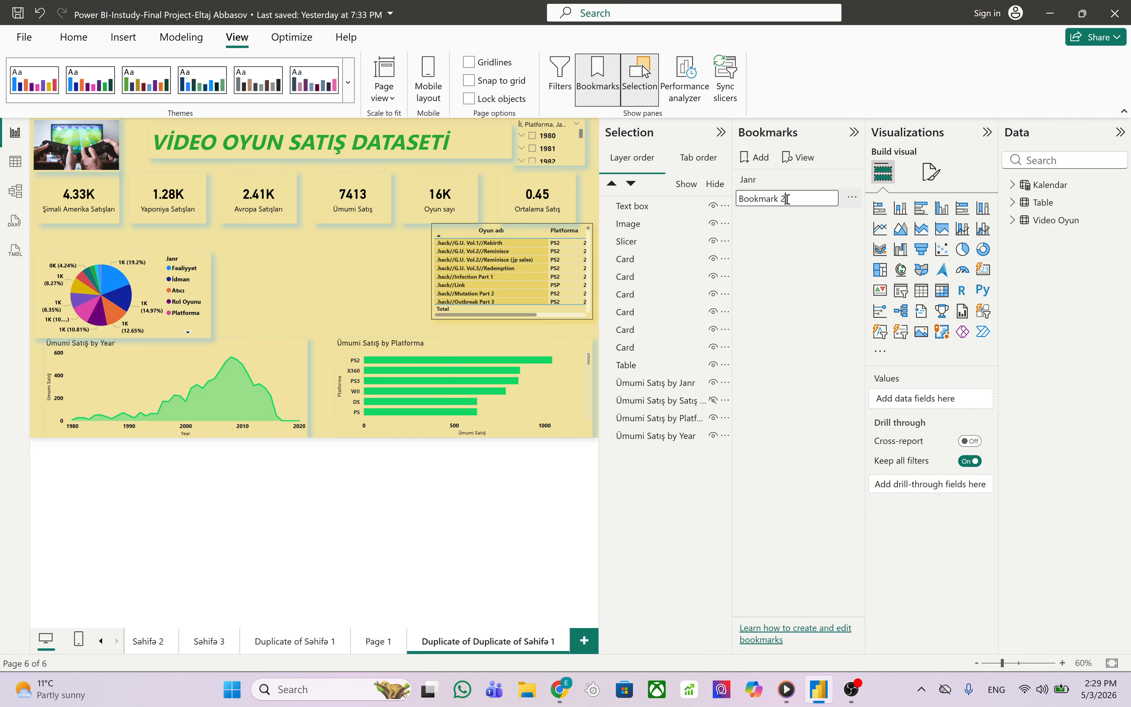
text(Satis Kateqoriyasi)
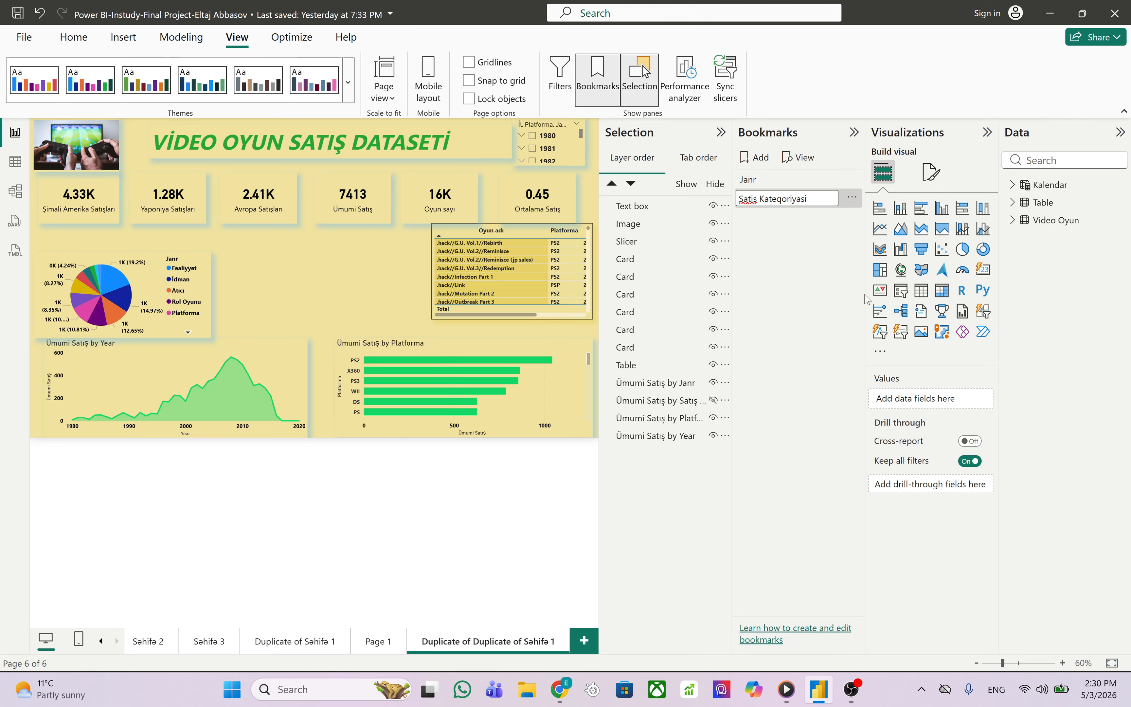
key(Return)
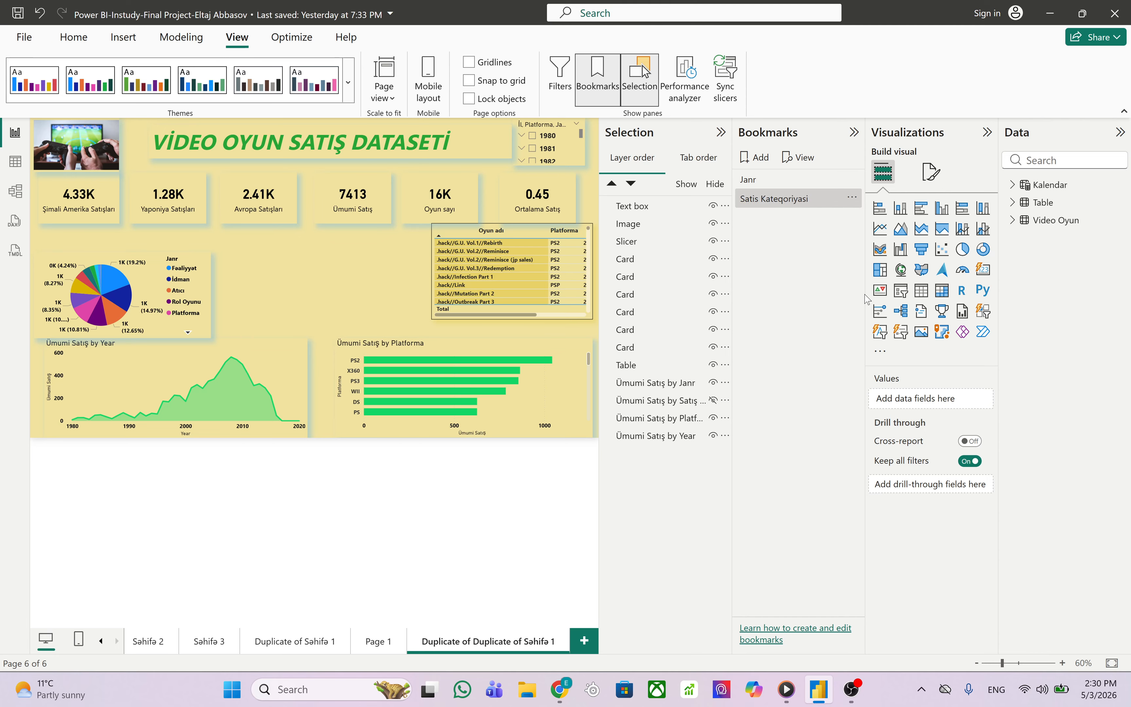
click(713, 400)
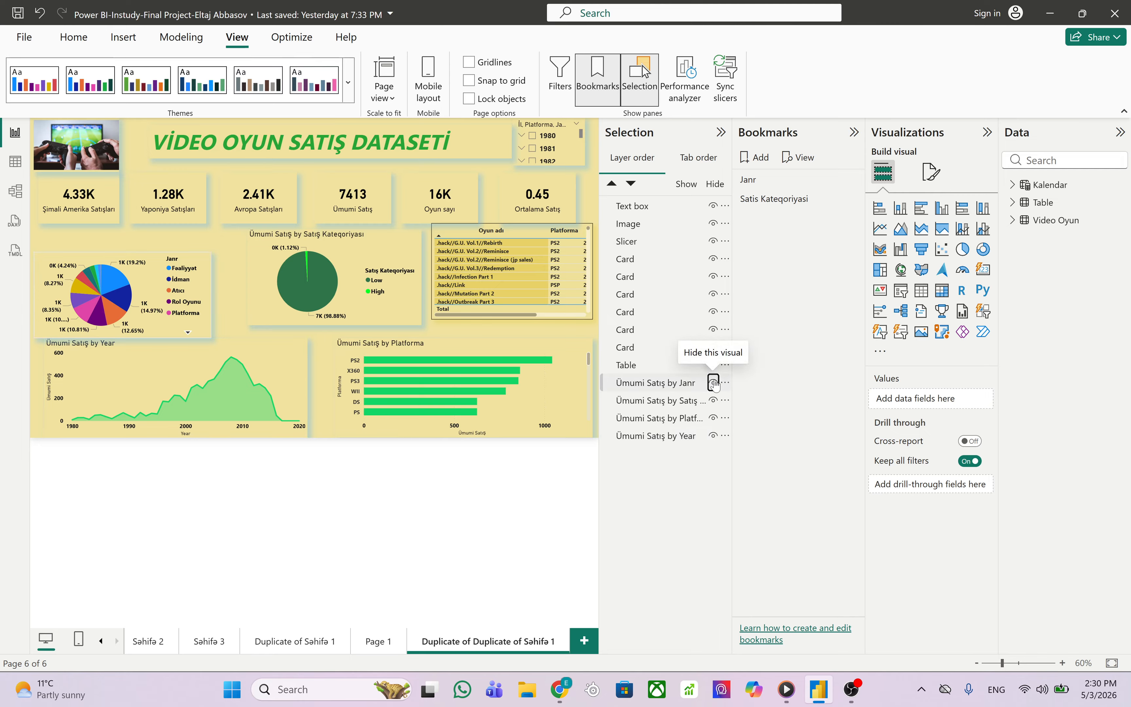
click(714, 383)
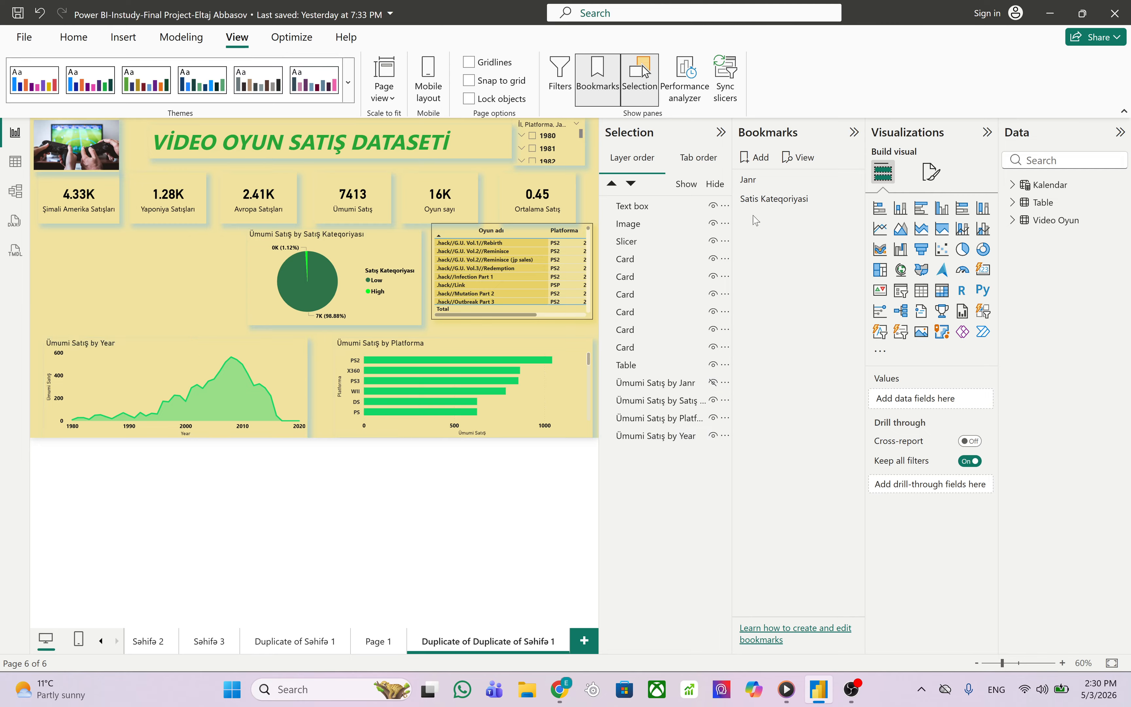
click(813, 202)
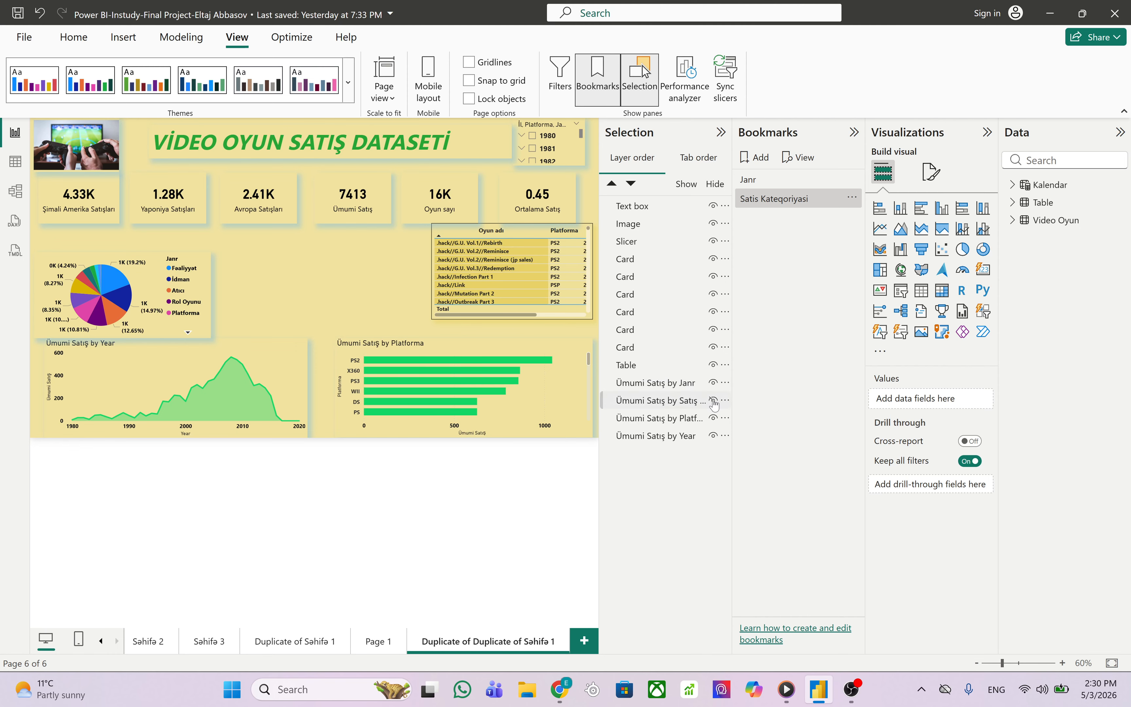
click(713, 402)
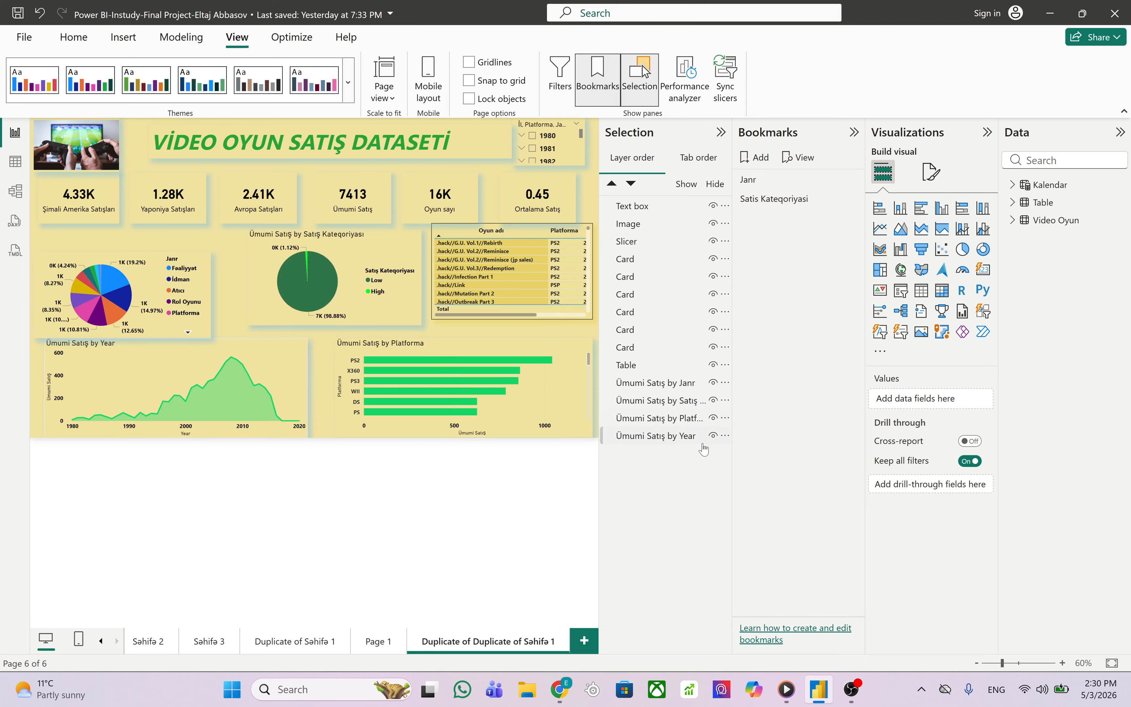
click(713, 384)
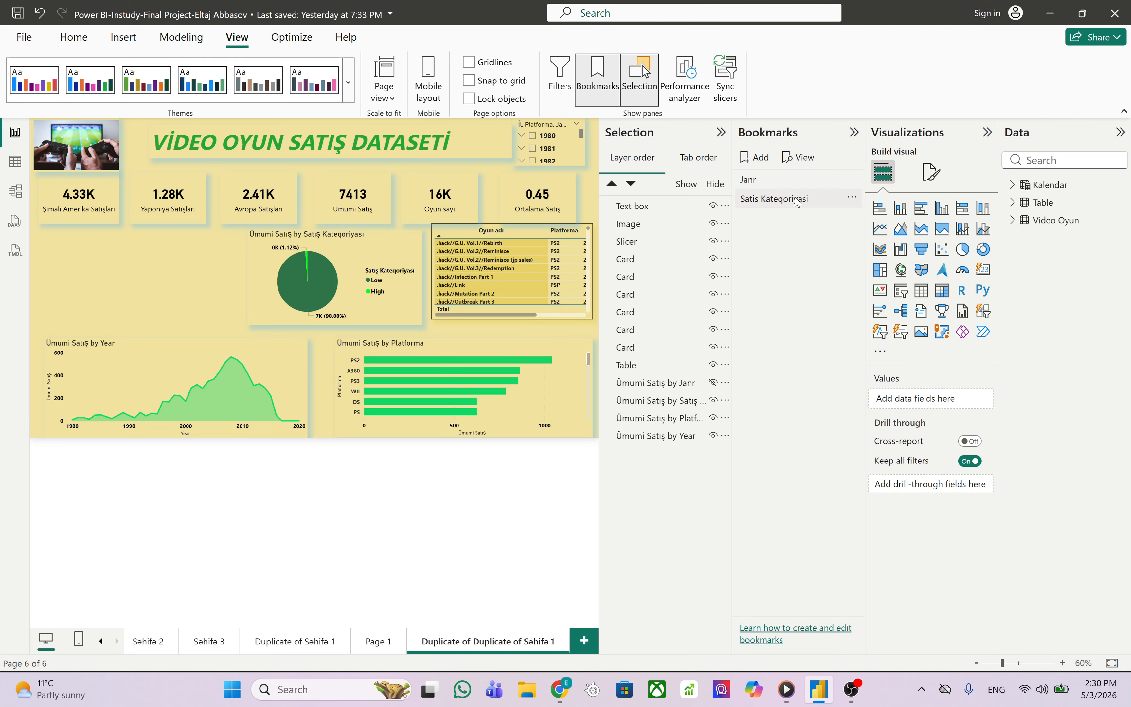
click(816, 200)
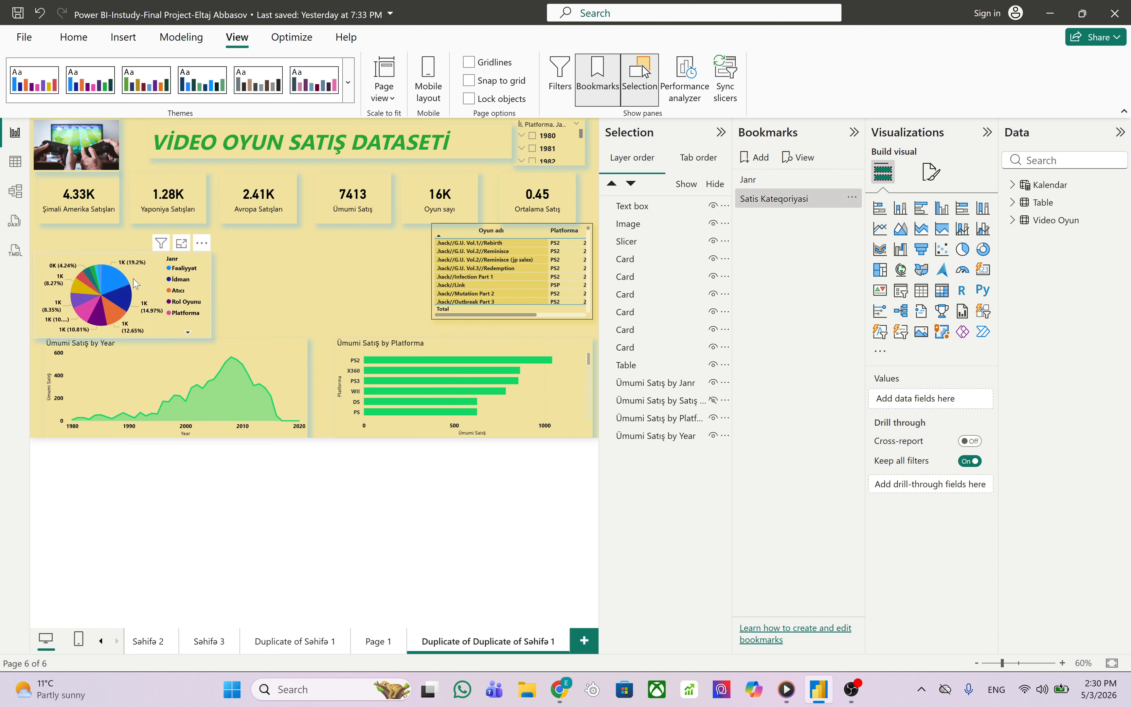
Show the Satış Kateqoriyası pie chart instead of the Janr pie chart and update the Satis Kateqoriyasi bookmark with this view
click(714, 401)
click(712, 383)
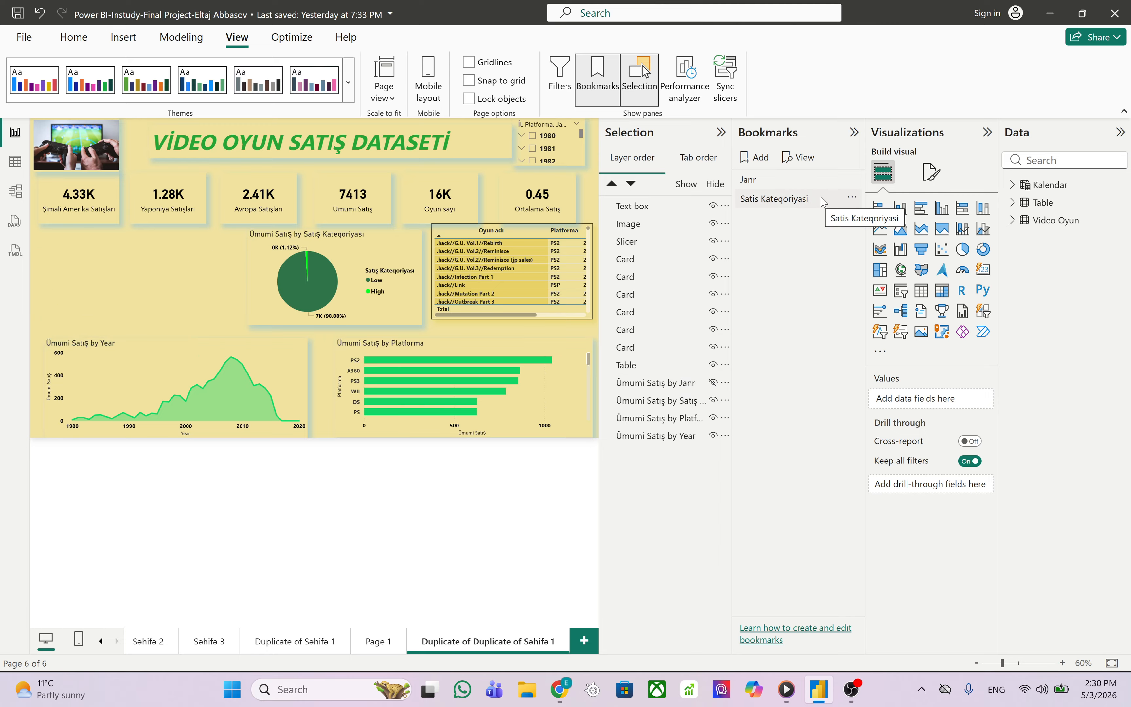
click(852, 196)
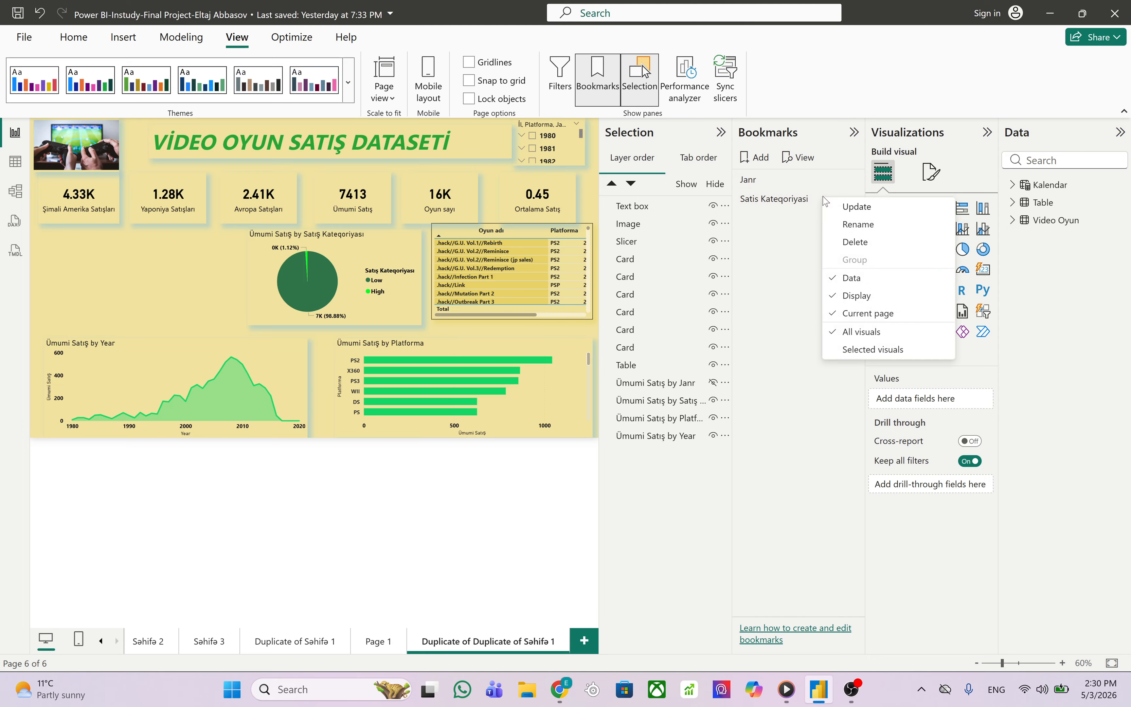
click(856, 211)
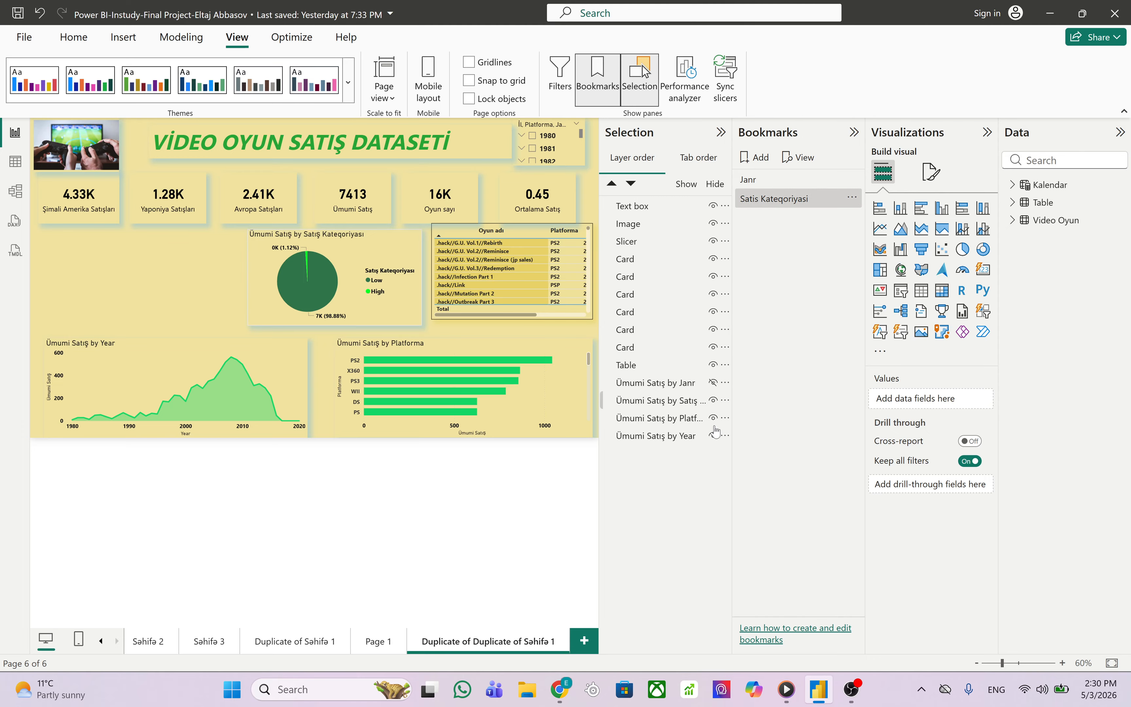
Add a third bookmark named Umumi
click(748, 159)
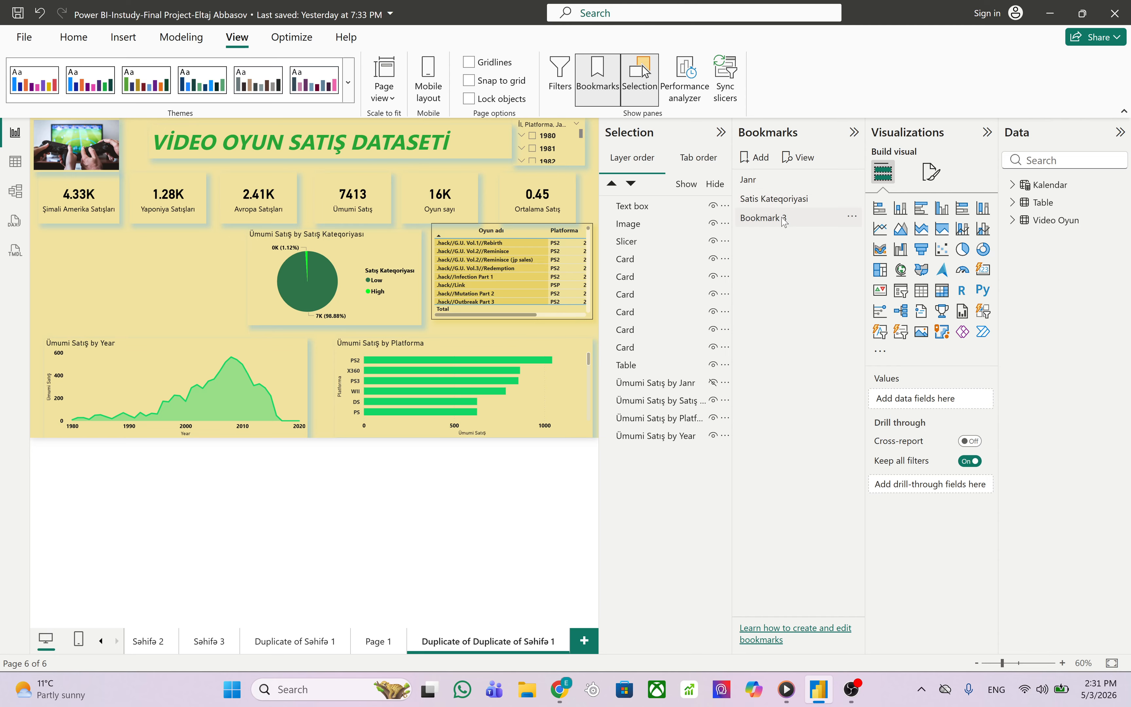
double_click(784, 218)
text(Umumi)
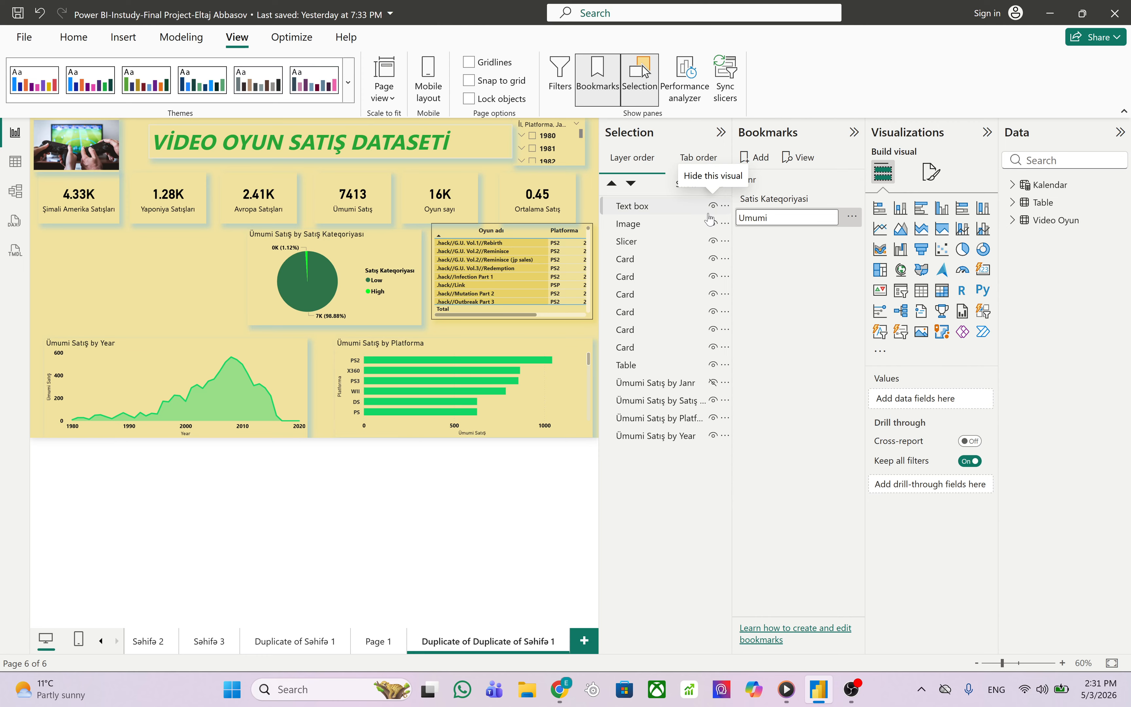
key(Return)
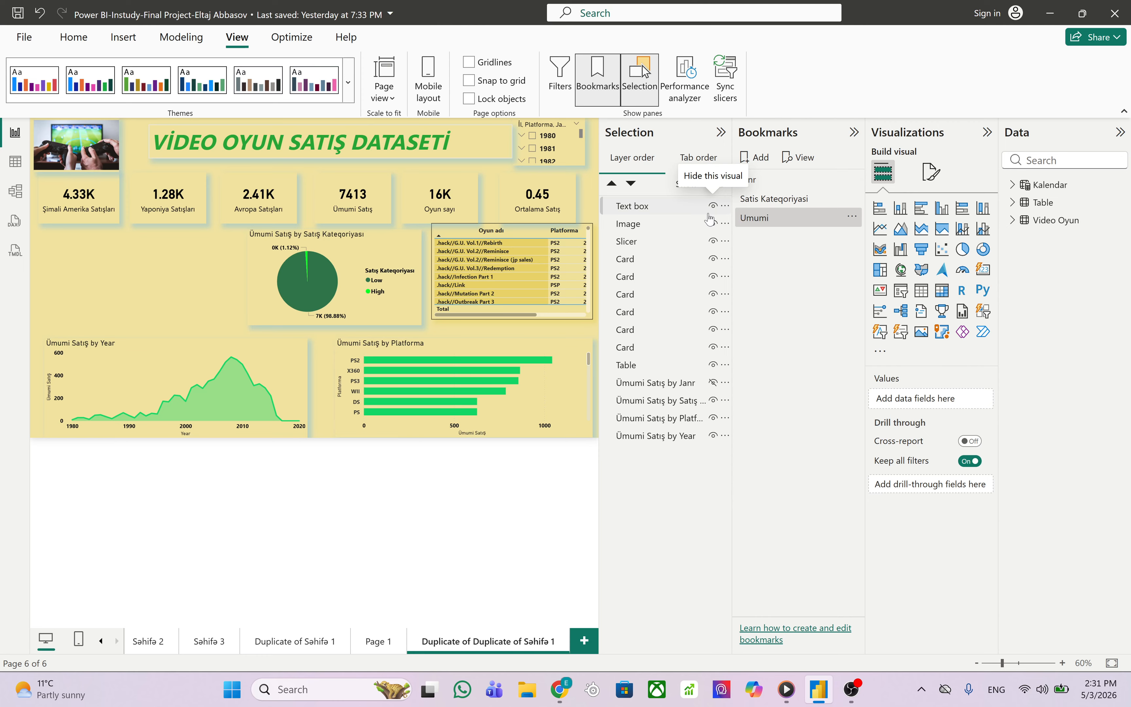
Show the Ümumi Satış by Janr pie chart again and update the Umumi bookmark with both pie charts visible
click(713, 383)
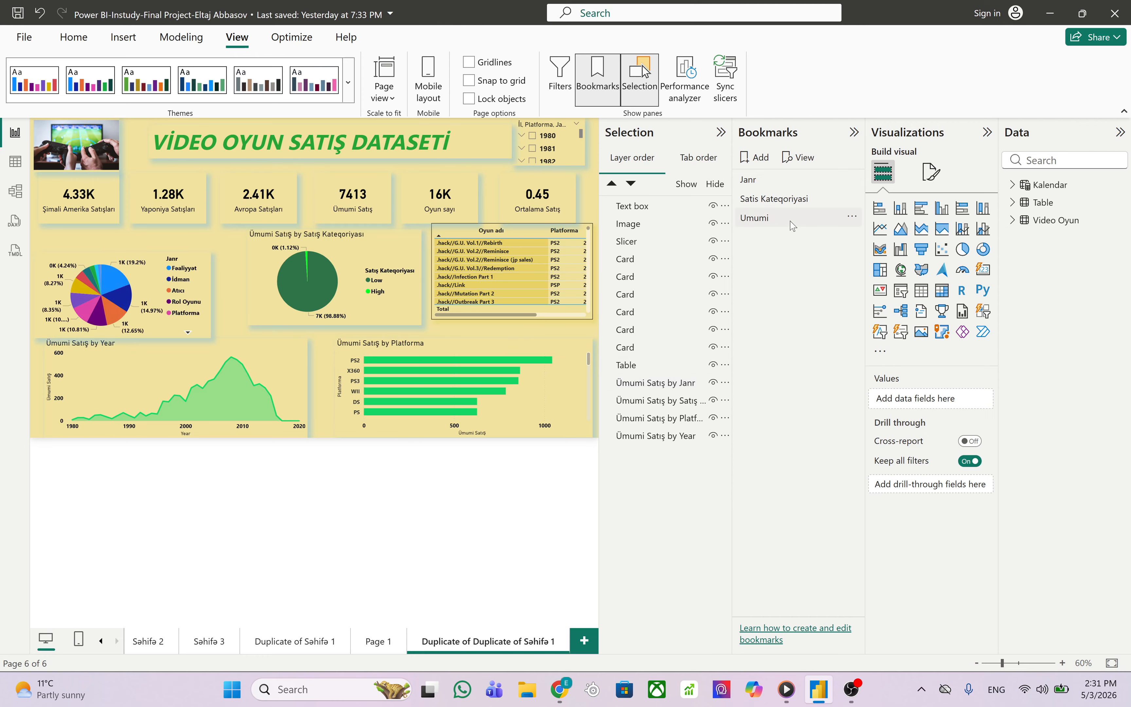
right_click(815, 217)
click(863, 227)
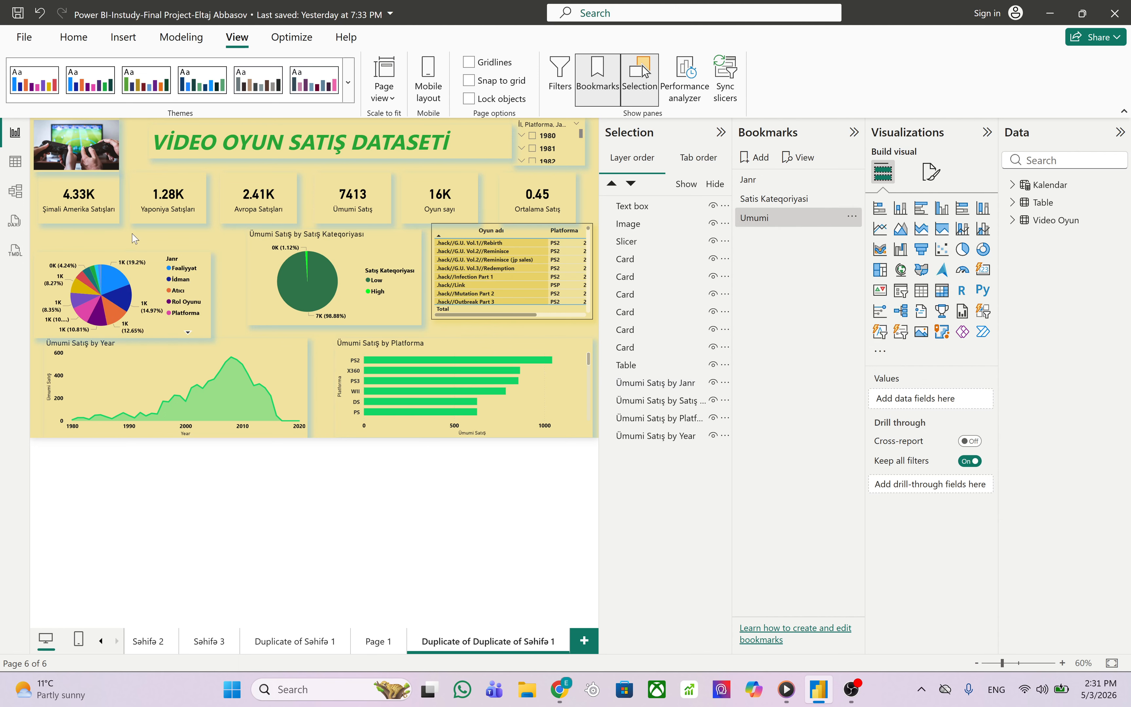
Insert a blank button and place it just above the Janr pie chart
click(116, 43)
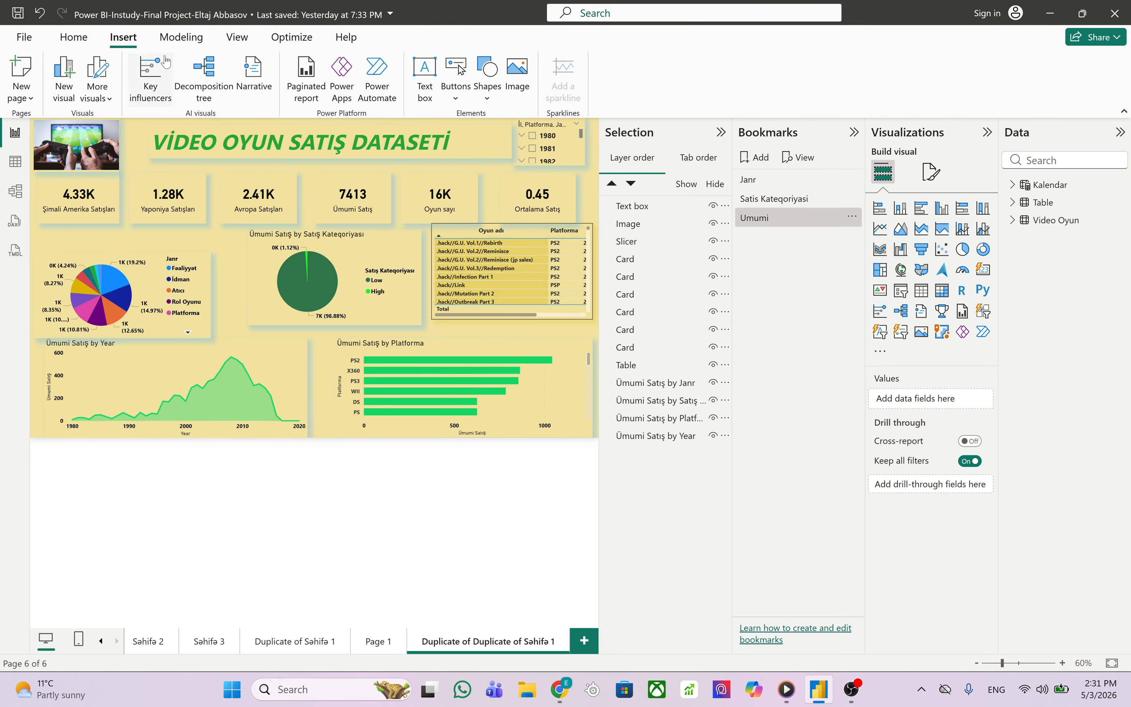
click(455, 97)
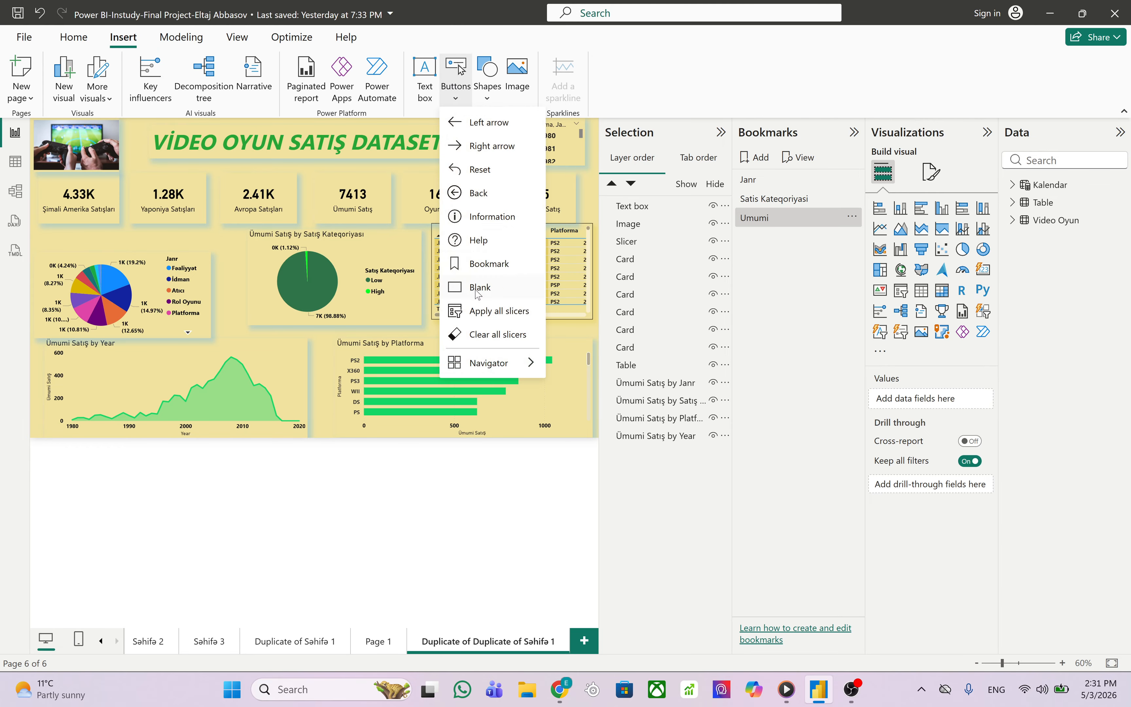
click(471, 289)
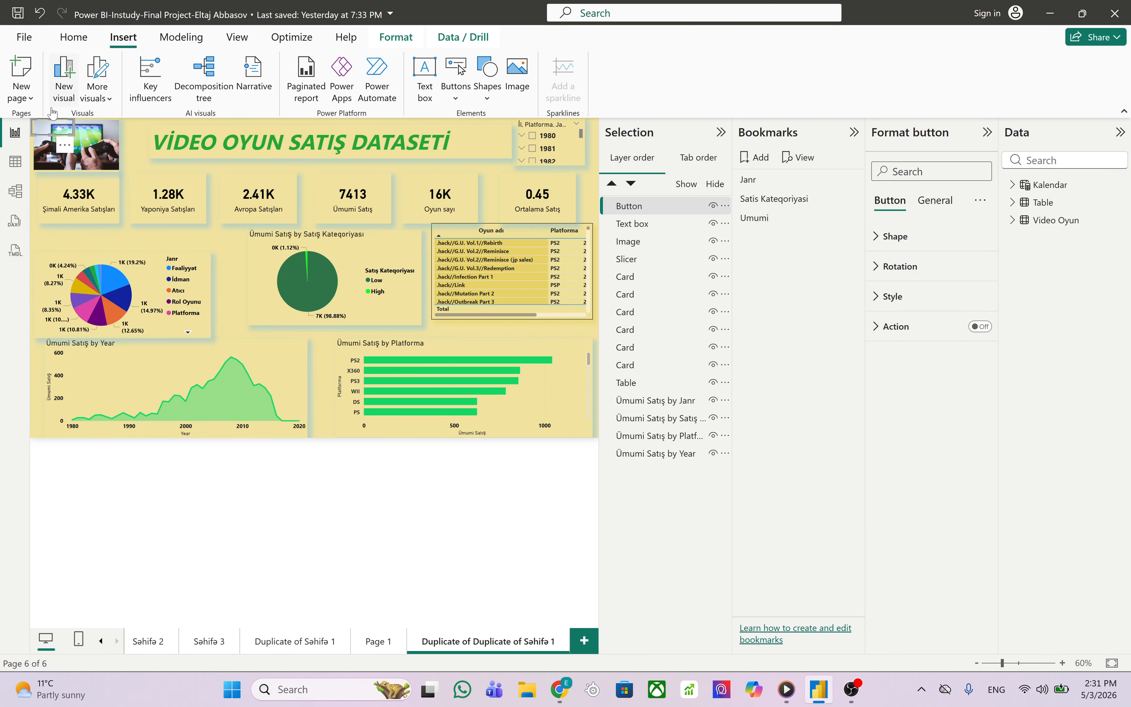
drag(56, 130, 72, 243)
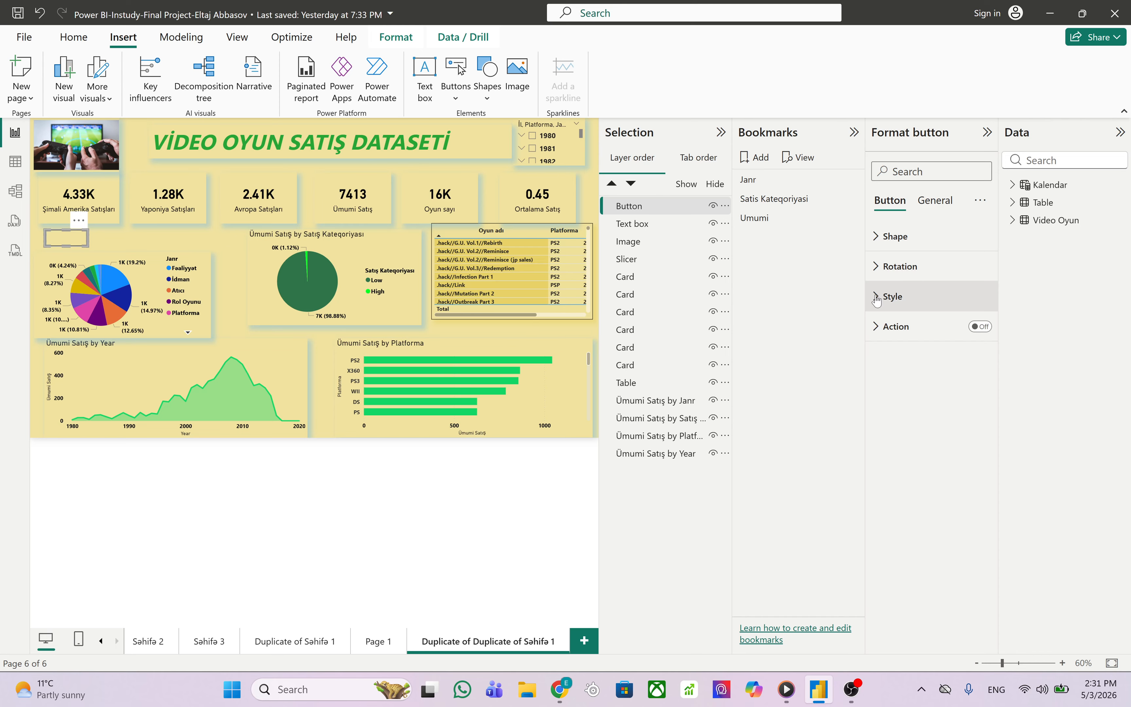
Turn on the blank button's text and set it to Janr in bold with font size 12
click(880, 237)
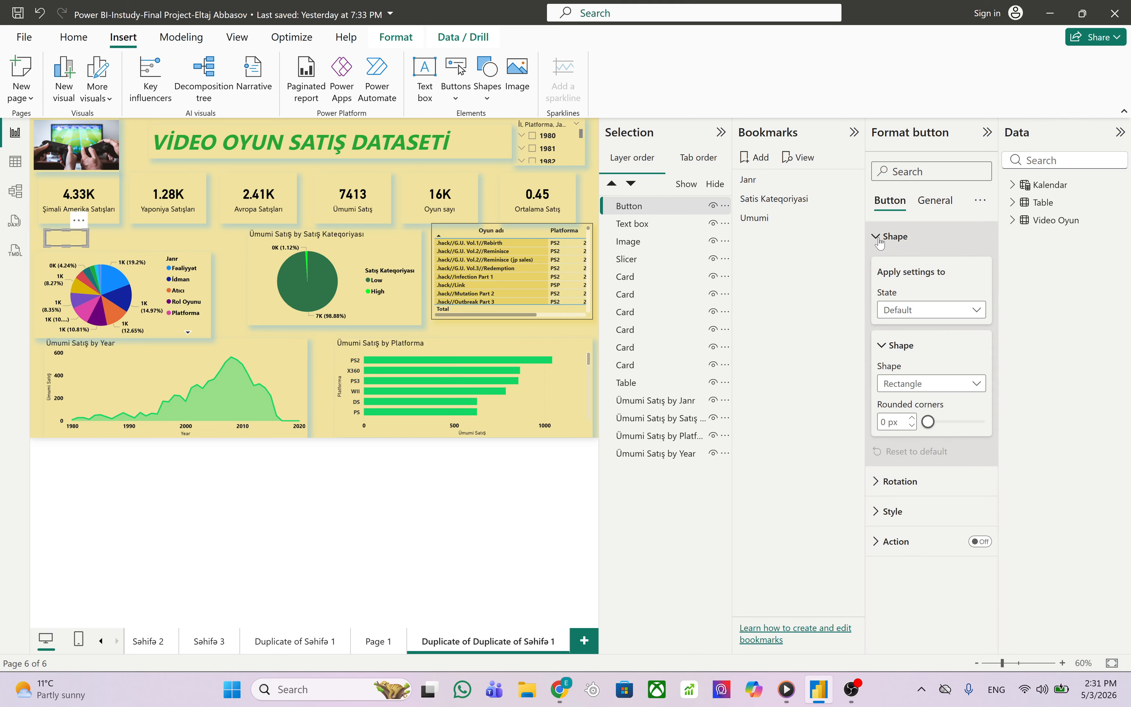
click(881, 237)
click(890, 297)
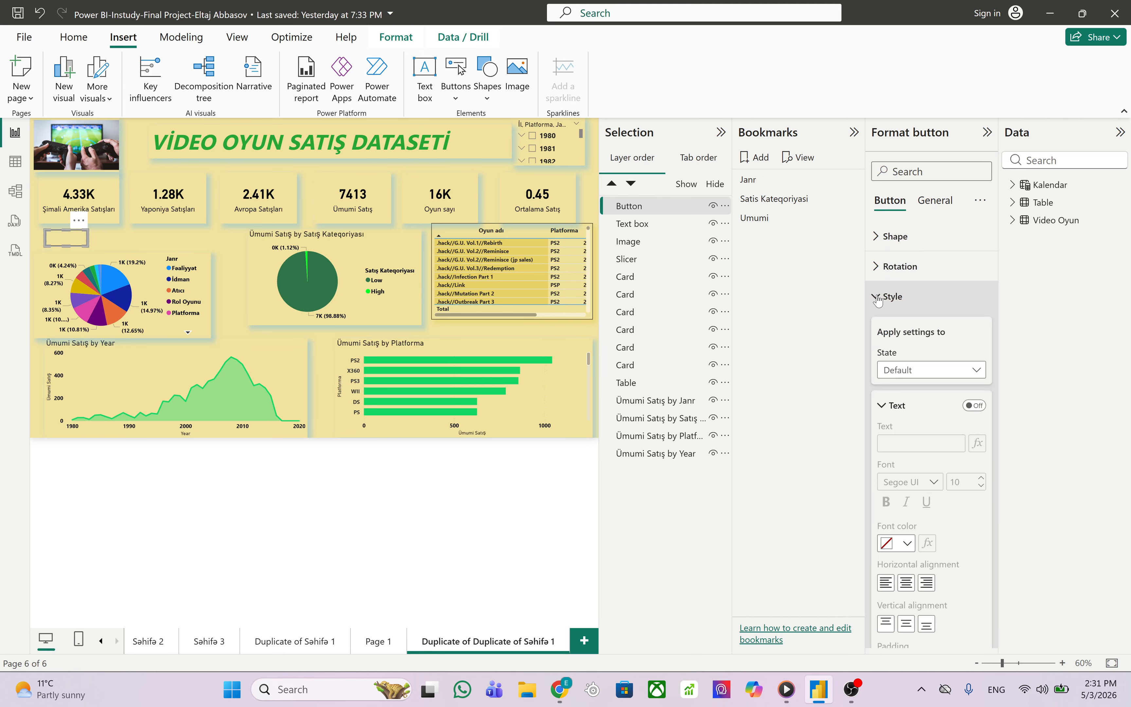
click(978, 406)
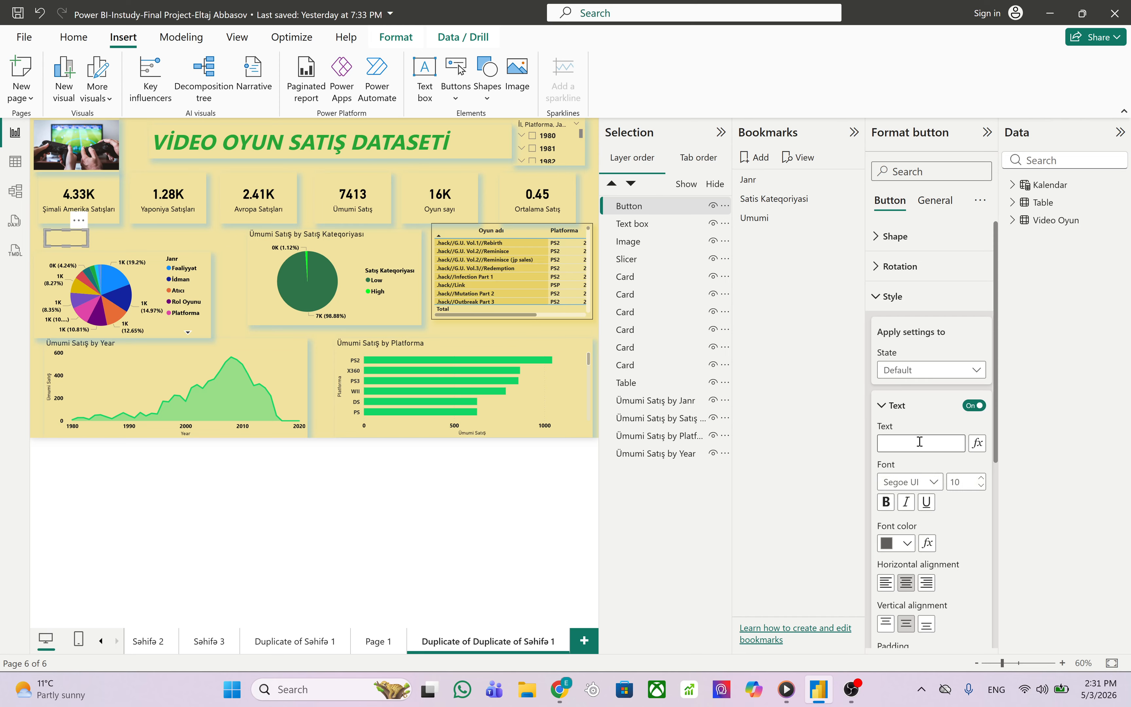
click(918, 442)
text(Janr)
click(886, 501)
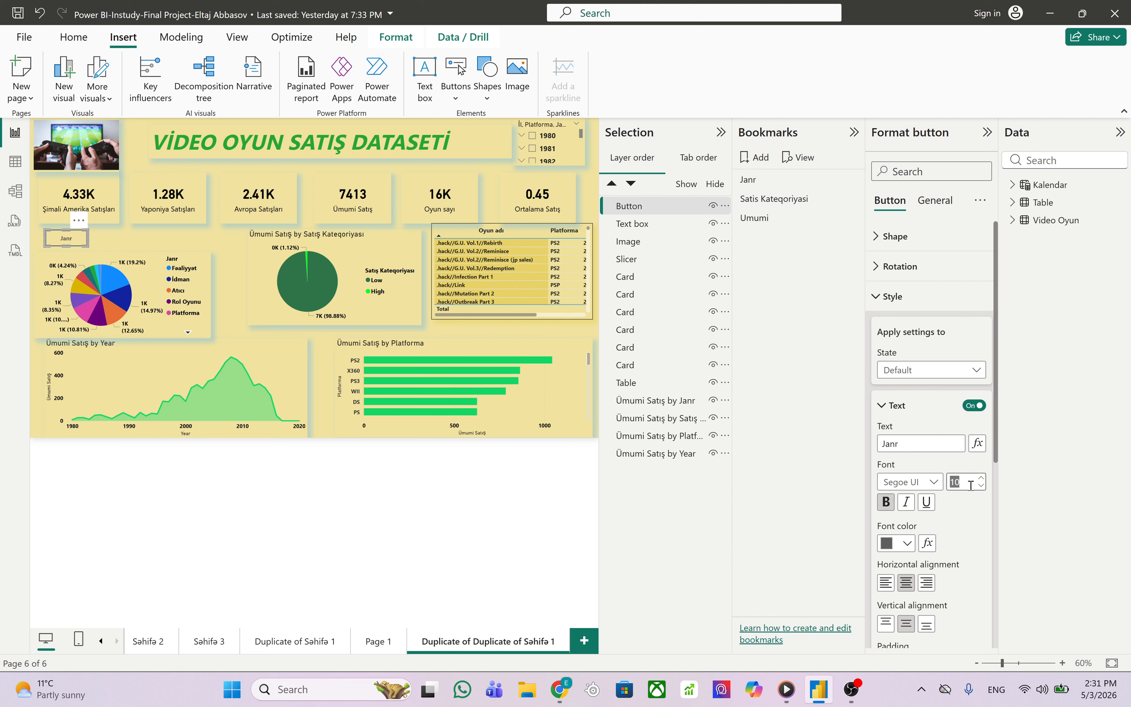
text(12)
click(936, 344)
click(874, 304)
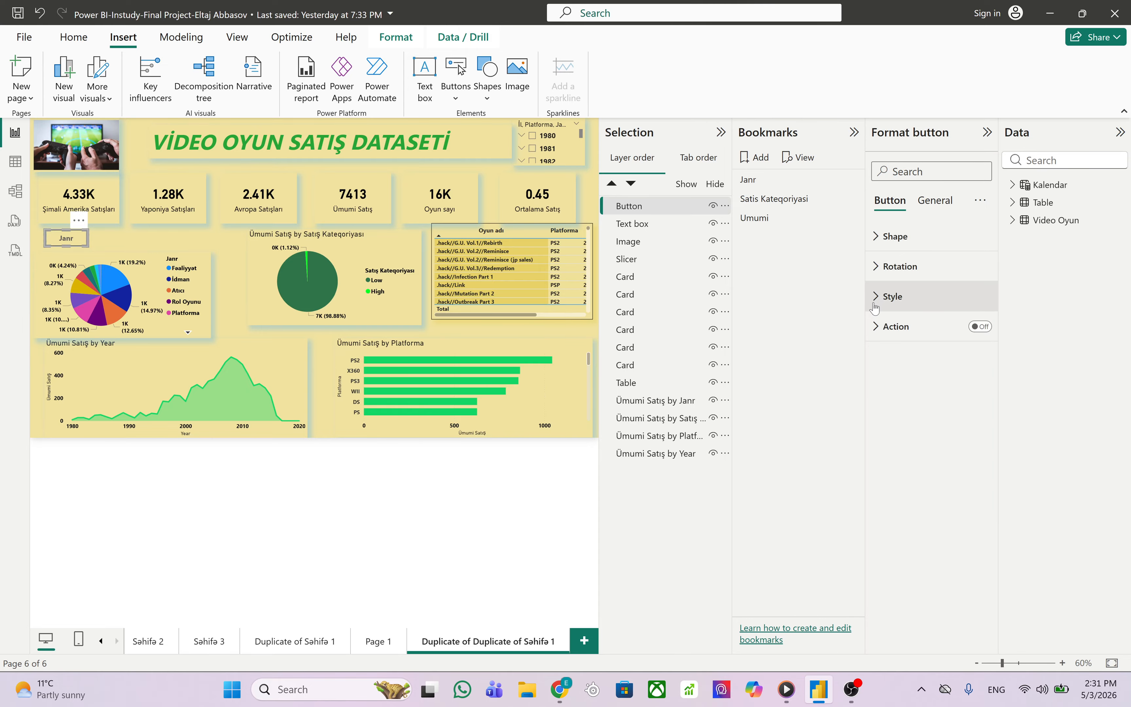
Turn on the Janr button's action, with type Bookmark and the Janr bookmark as its target
click(981, 327)
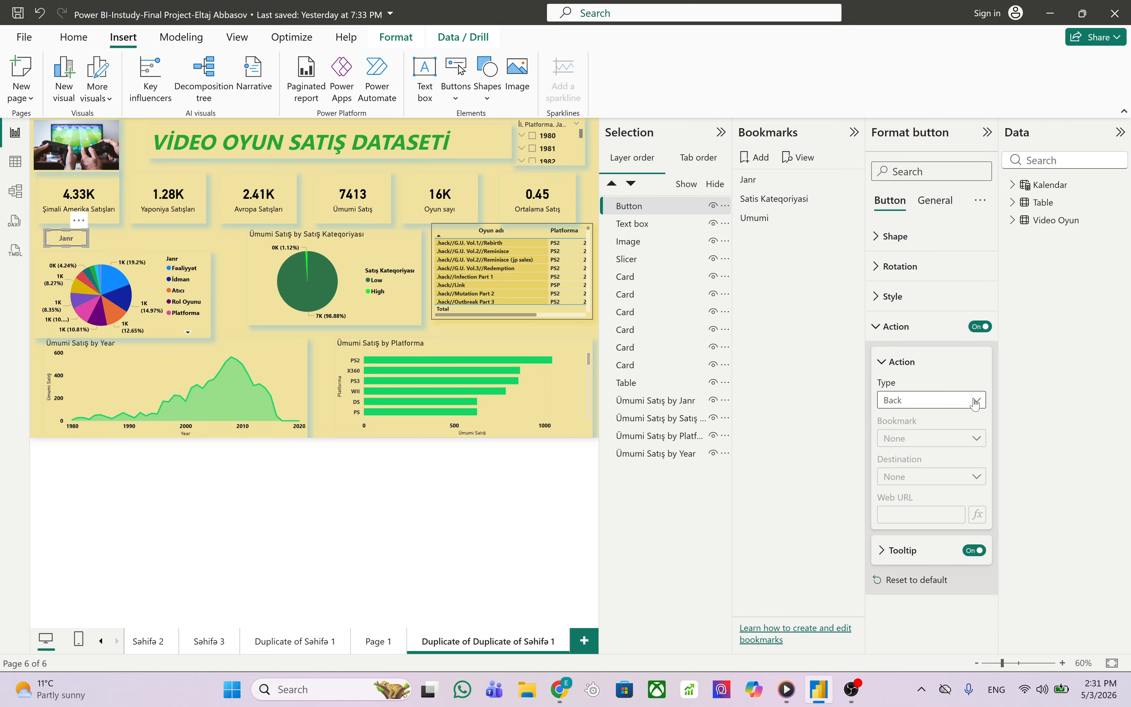
click(974, 404)
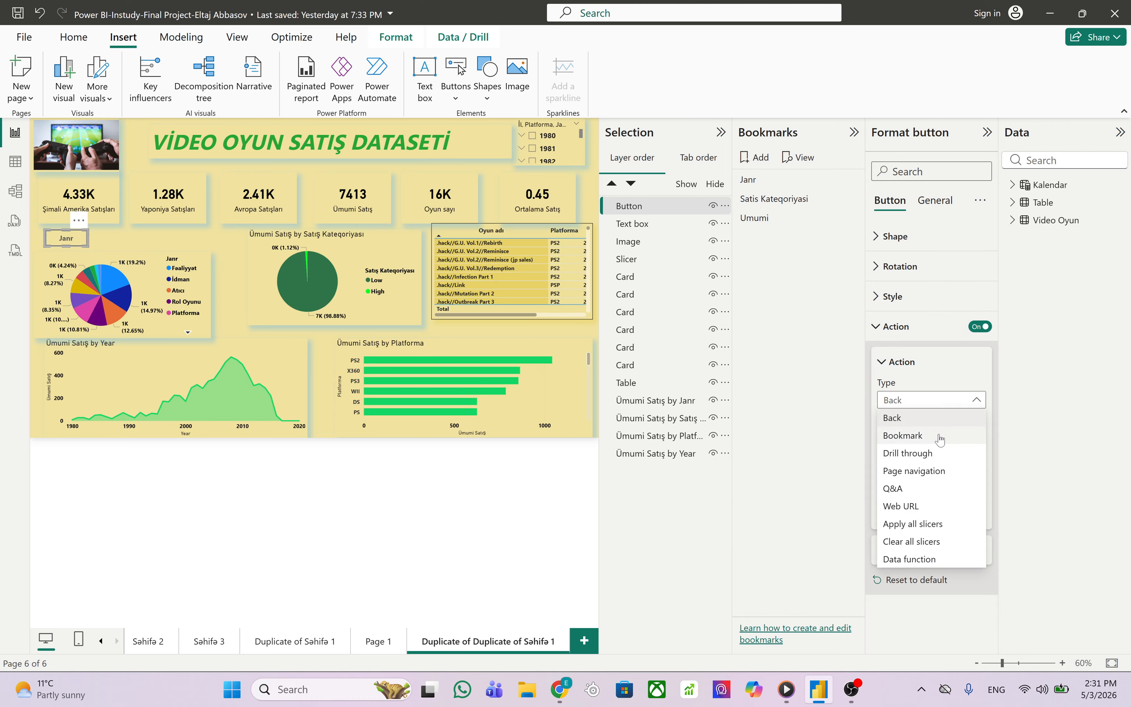
click(927, 439)
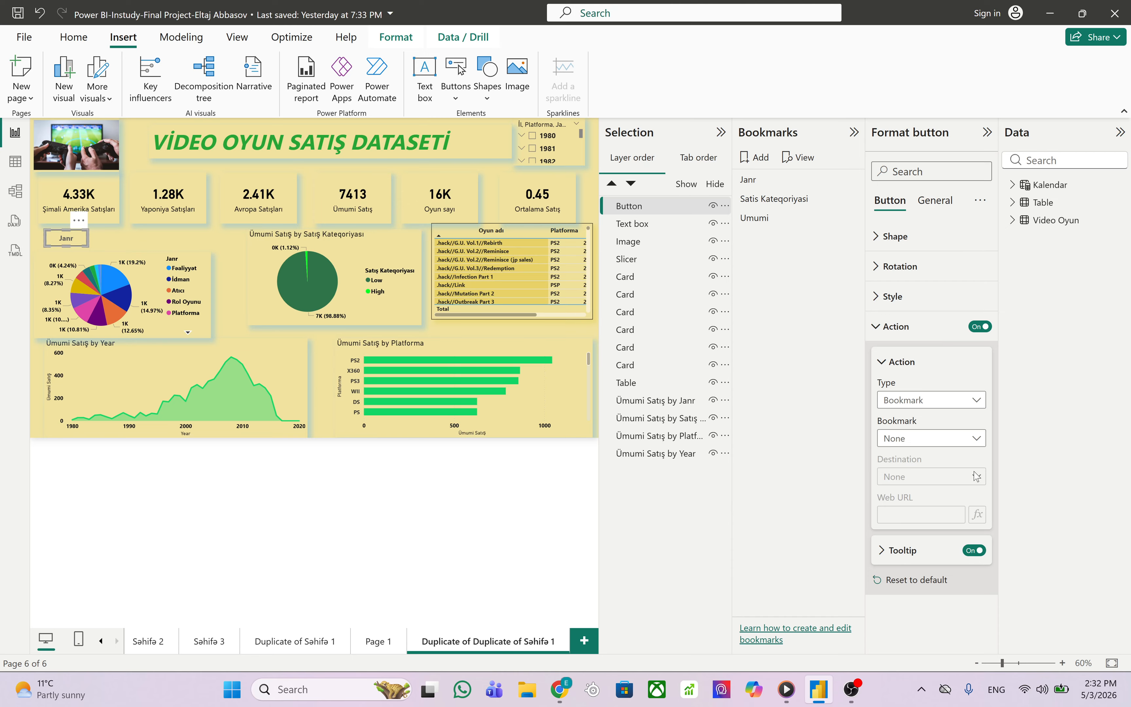
click(975, 440)
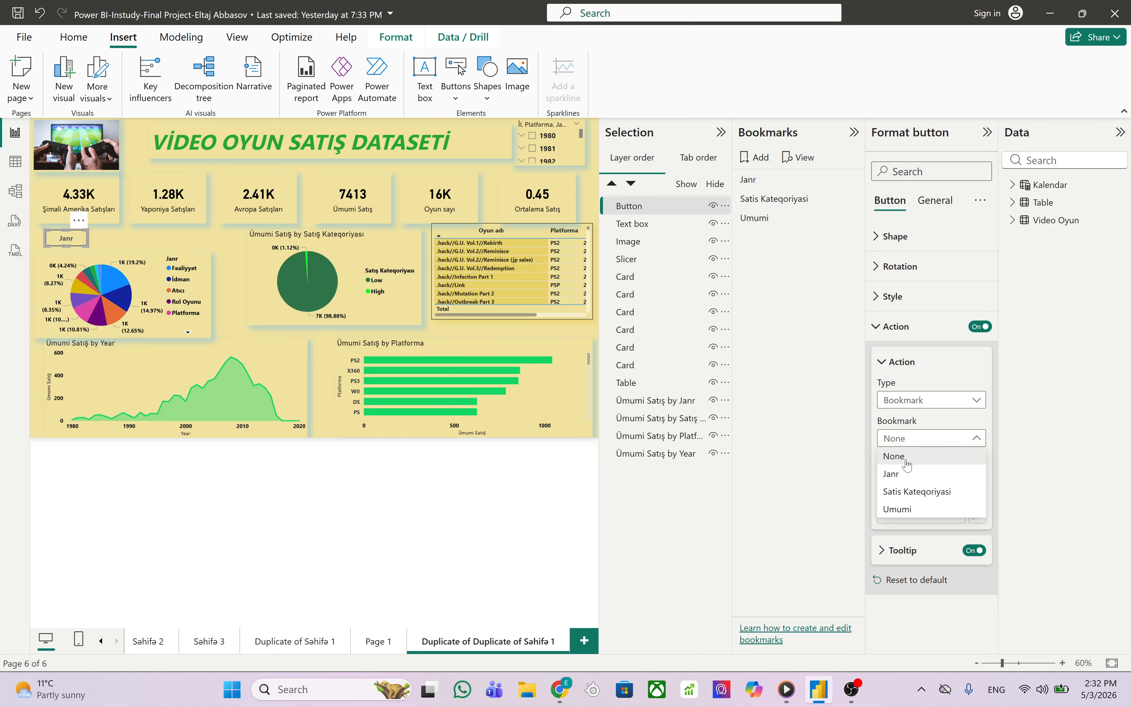
click(909, 473)
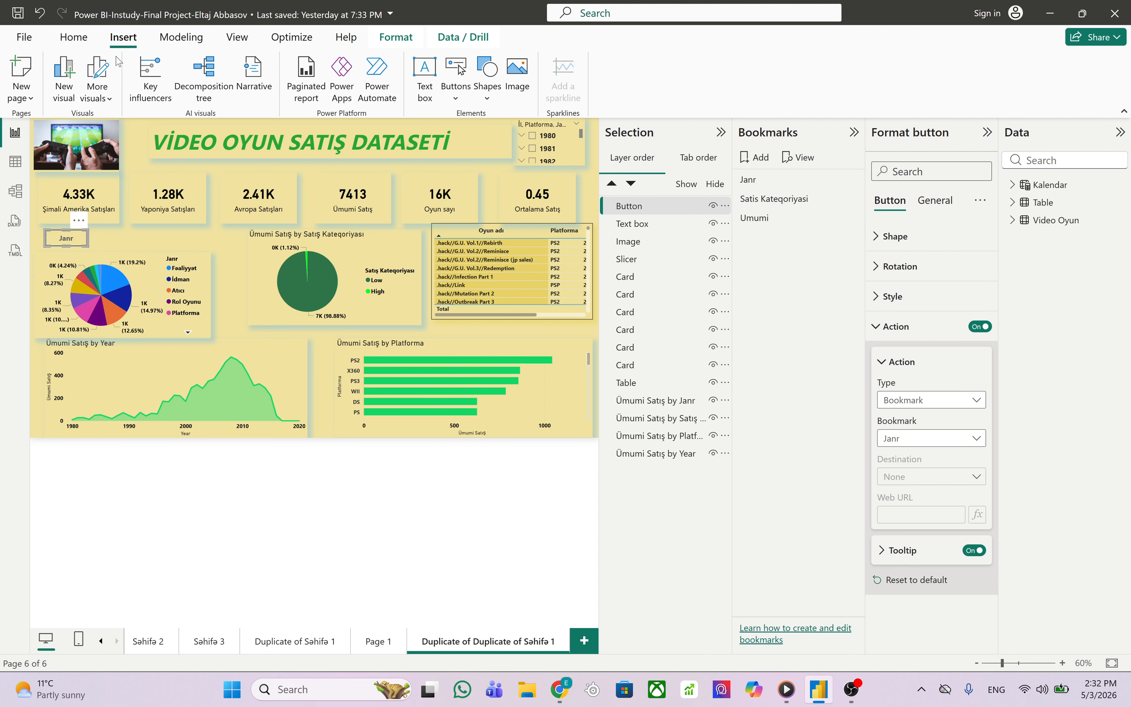
Insert a second blank button and place it directly to the right of the Janr button
click(452, 94)
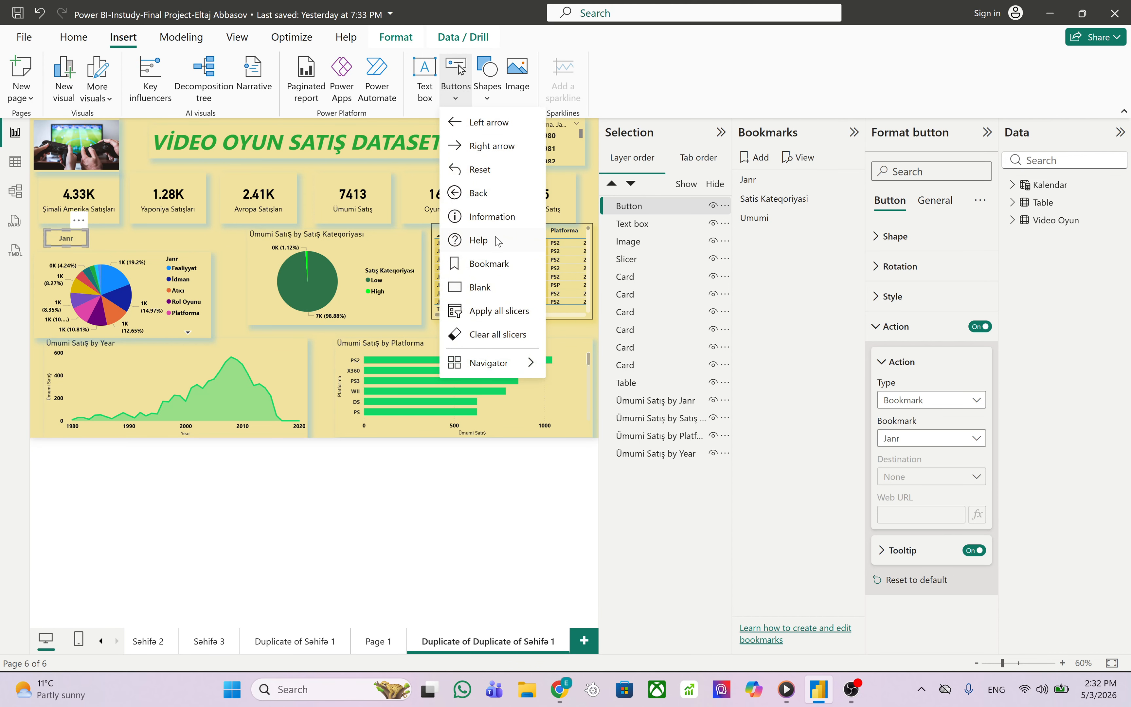
click(479, 287)
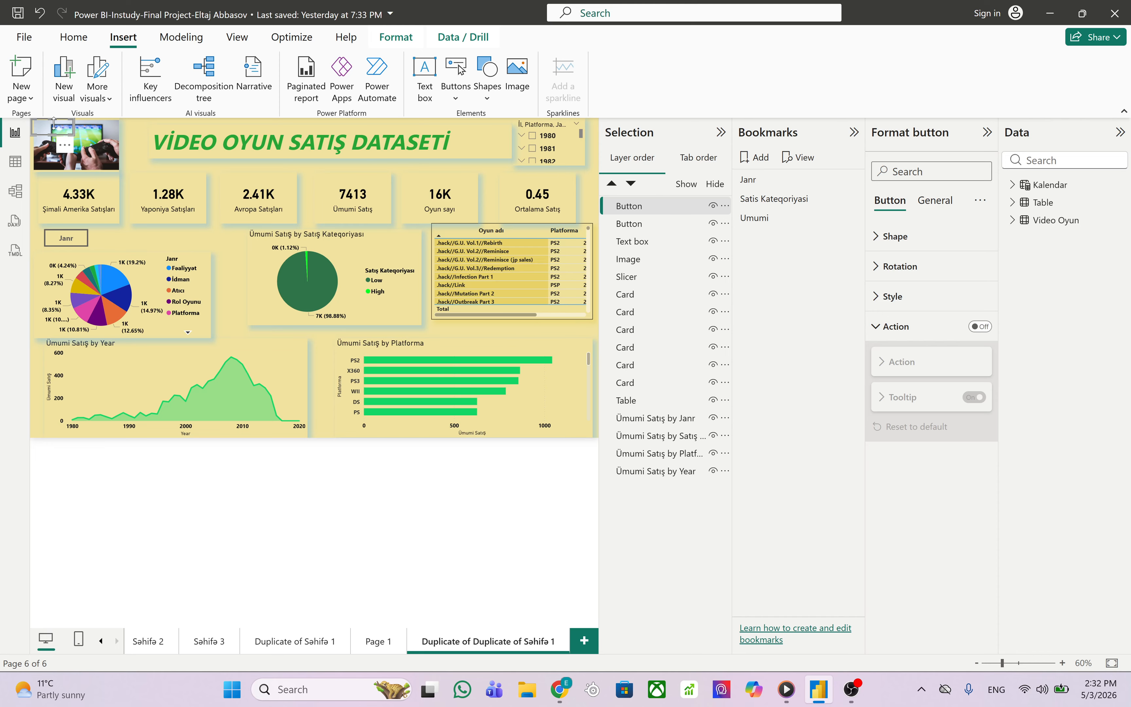
drag(55, 131, 129, 243)
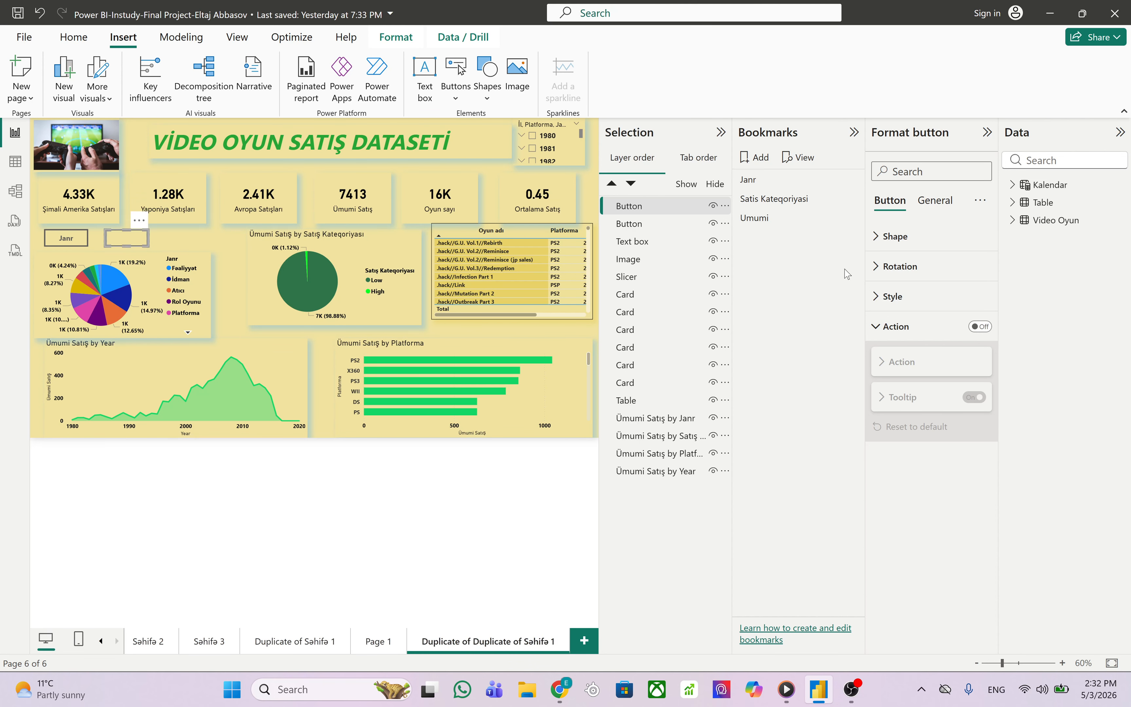
Turn on the second button's text and set it to Satis Kateqoriyasi in bold with font size 12
click(881, 295)
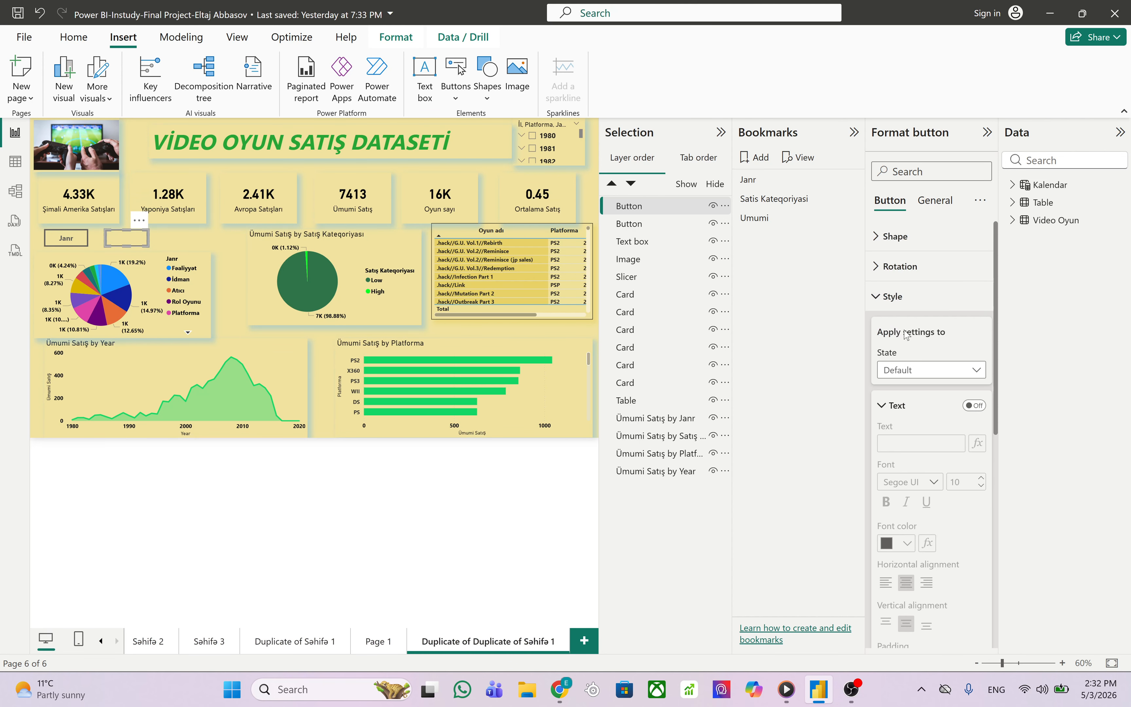
click(974, 407)
click(920, 441)
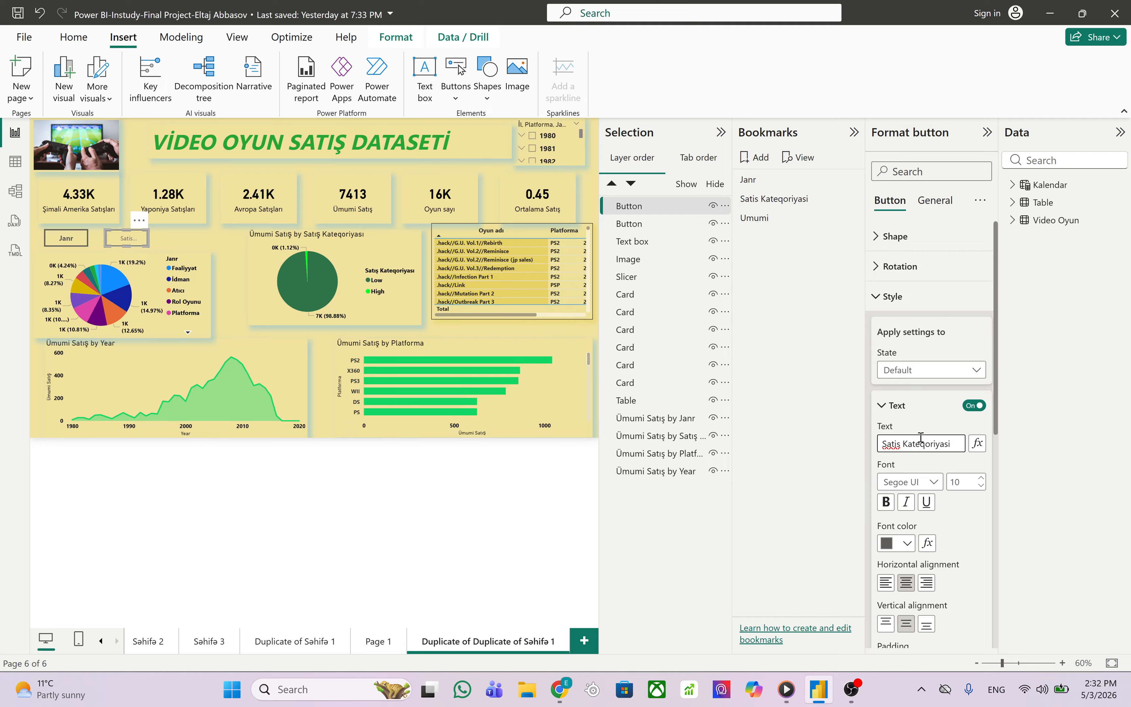
click(885, 502)
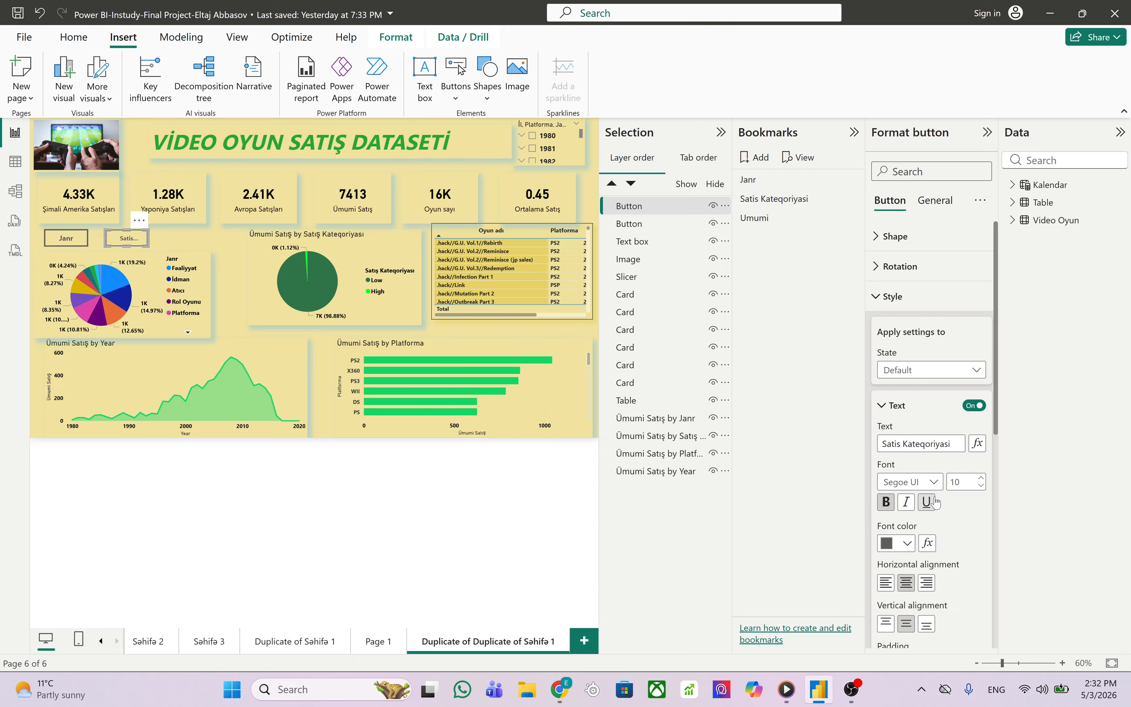
click(969, 485)
text(12)
click(934, 301)
Turn on the second button's Bookmark action targeting the Satis Kateqoriyasi bookmark, and widen the button slightly
click(981, 327)
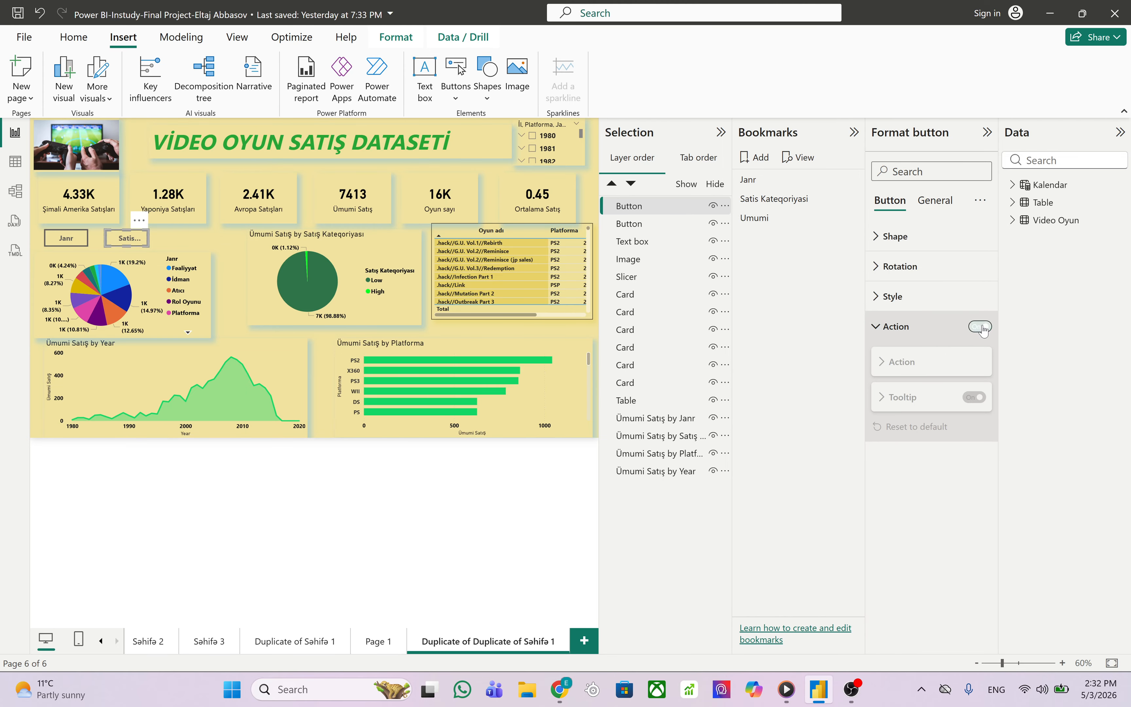
click(957, 400)
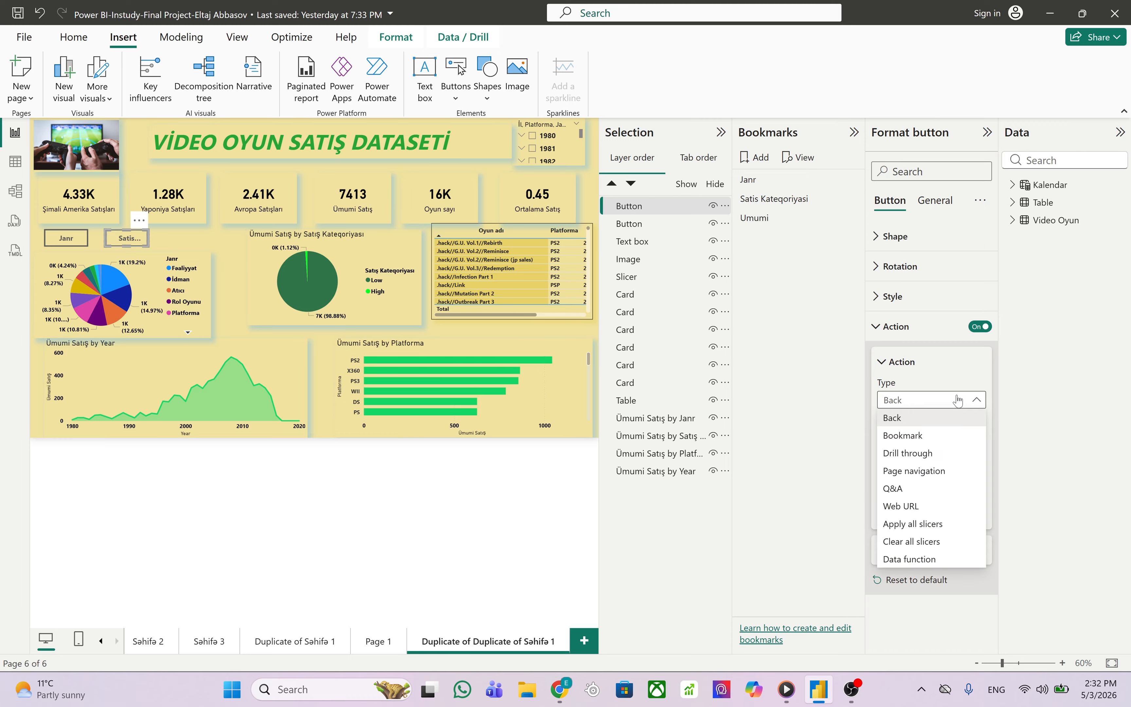
click(941, 436)
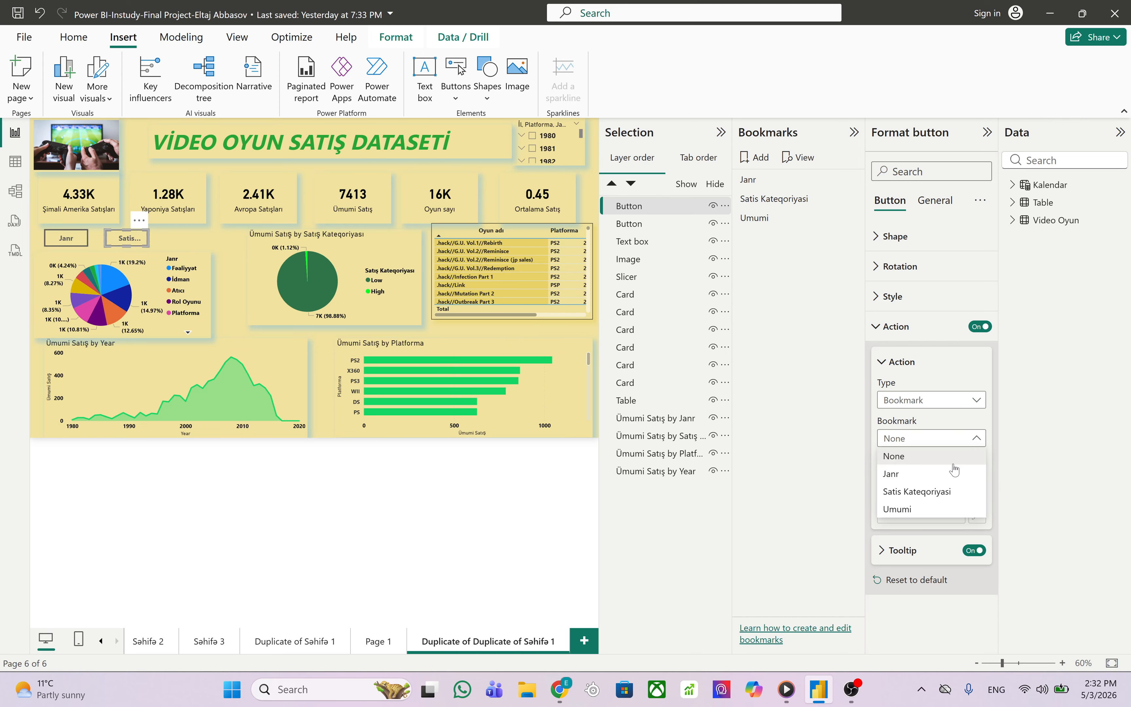
click(969, 442)
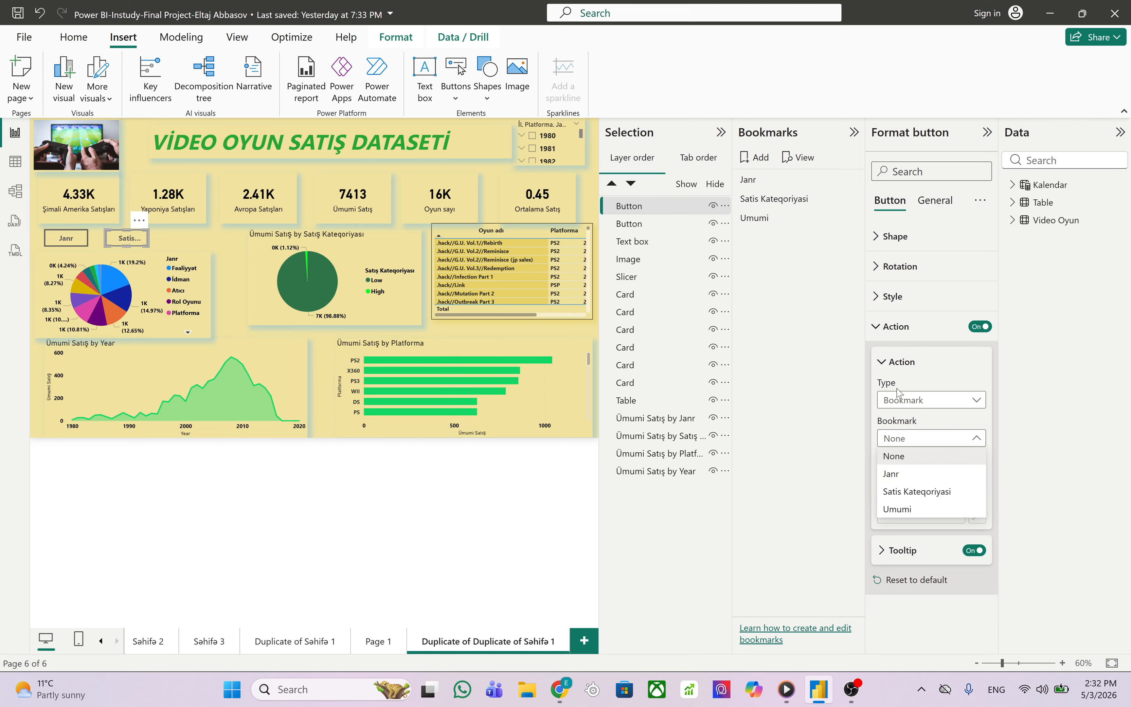
click(961, 494)
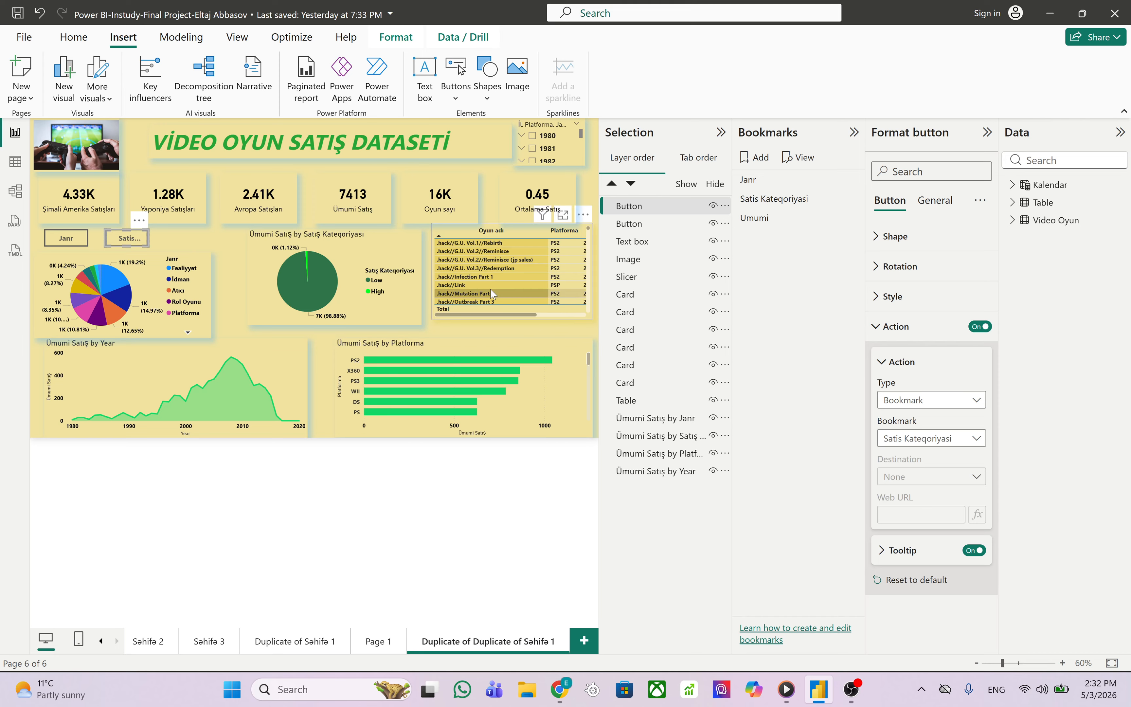
drag(149, 238, 157, 238)
click(179, 233)
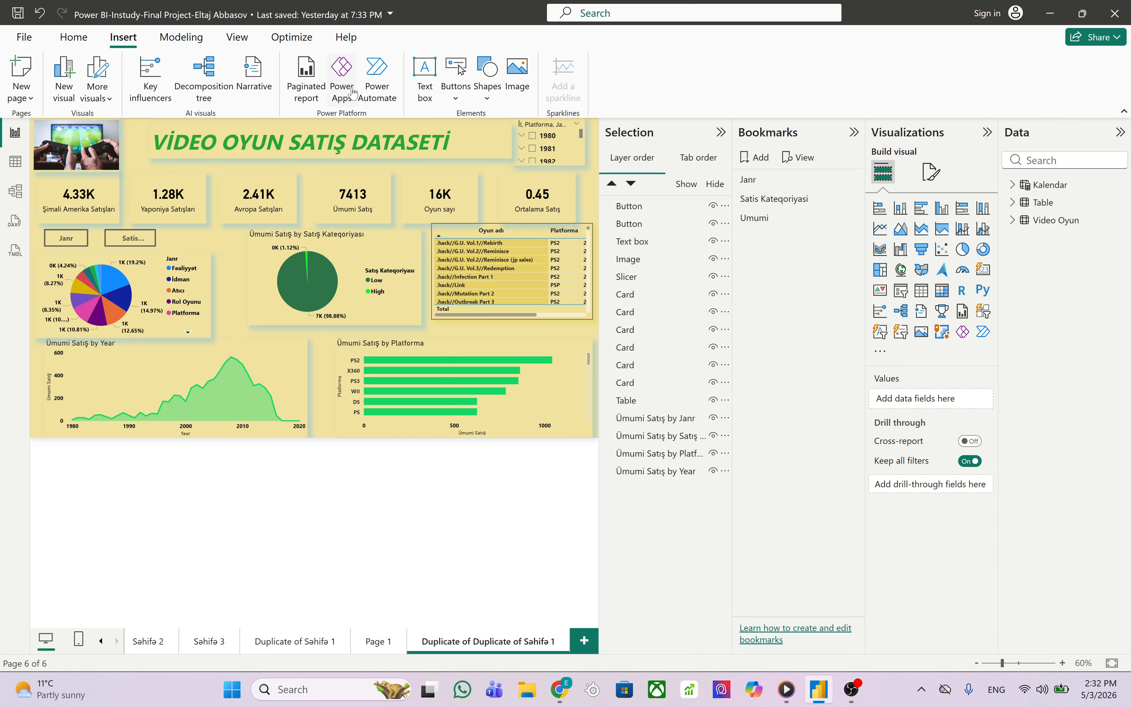
Insert a third blank button and place it in the same row, to the right of the Satis Kateqoriyasi button
click(450, 96)
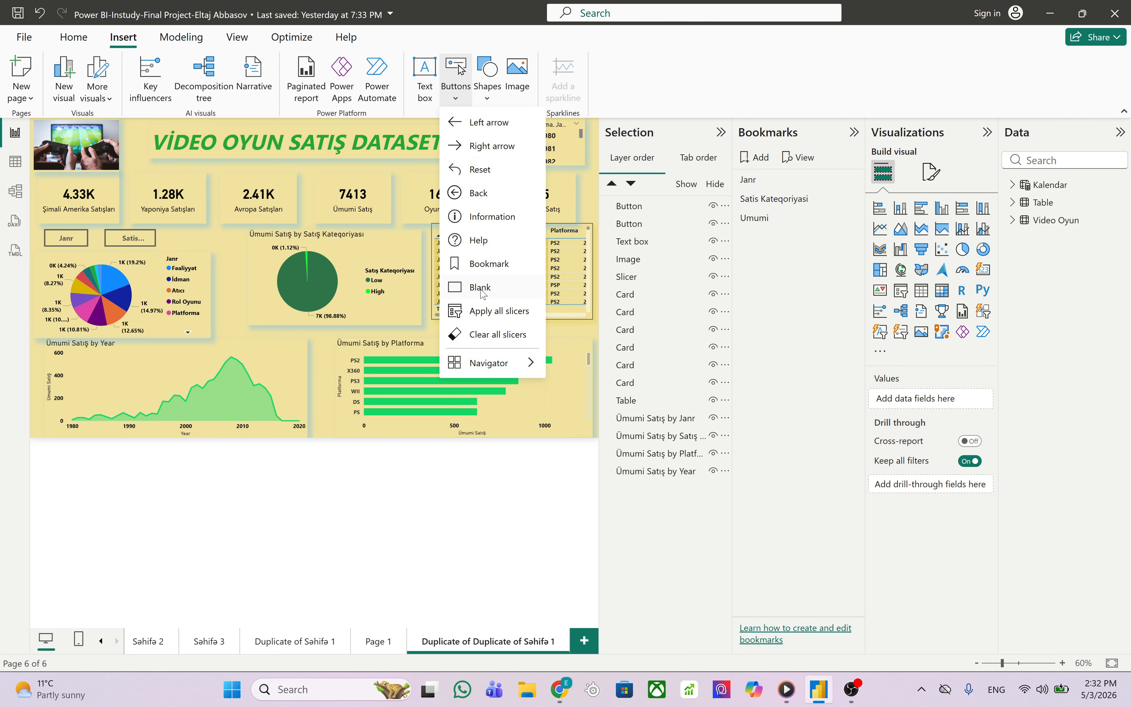
click(483, 291)
drag(52, 133, 198, 244)
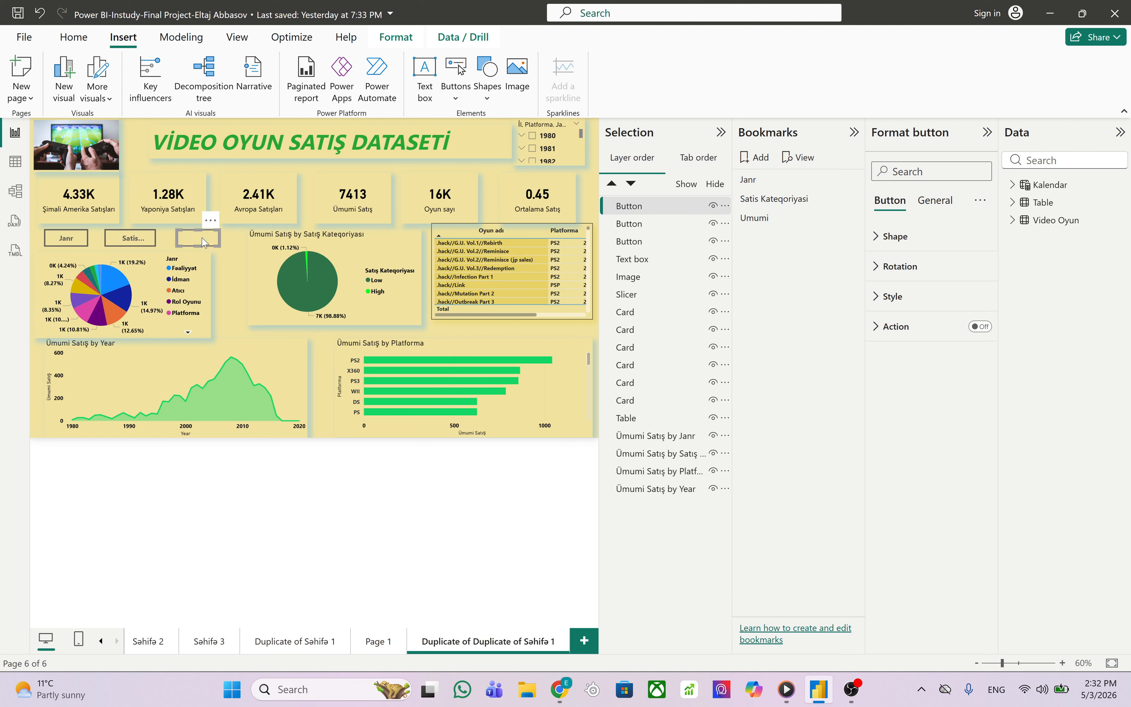
Turn on the third button's text and set it to Umumi in bold with font size 12
click(870, 294)
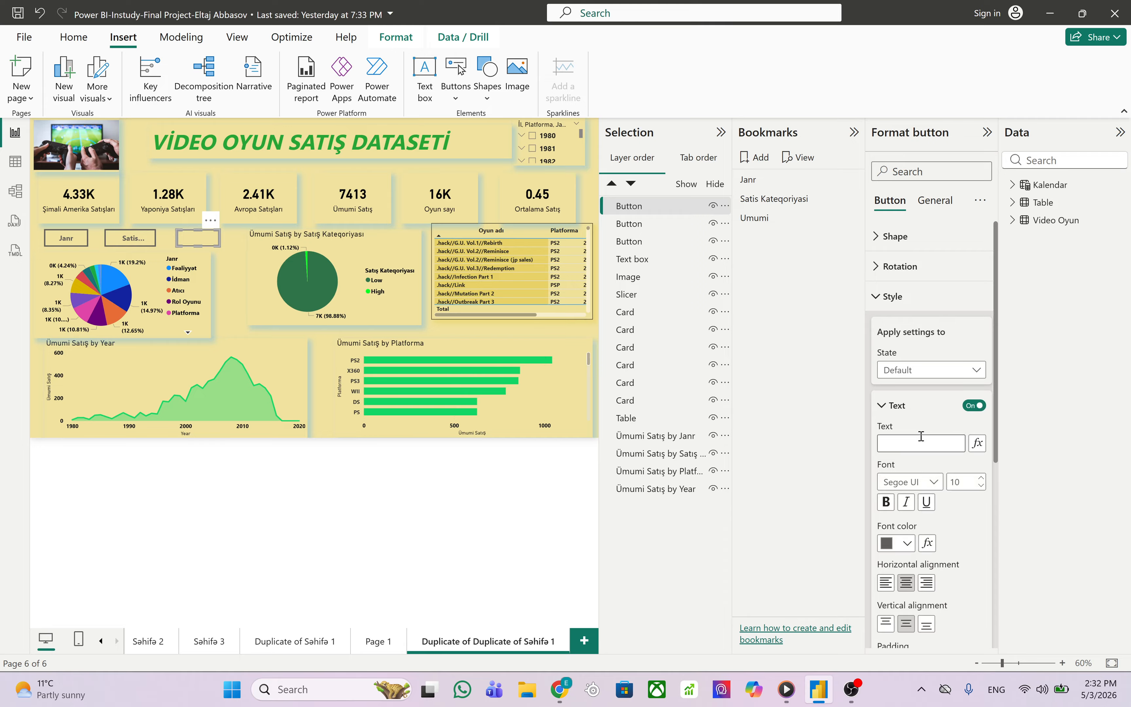
click(920, 436)
click(885, 502)
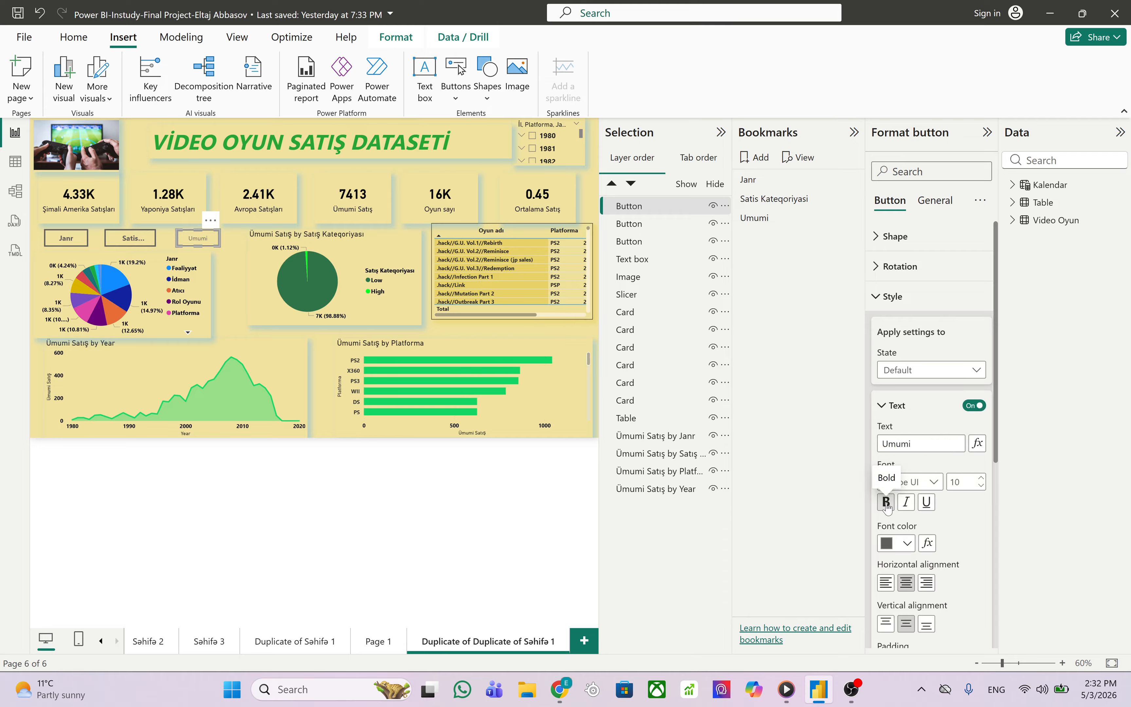
double_click(964, 486)
text(12)
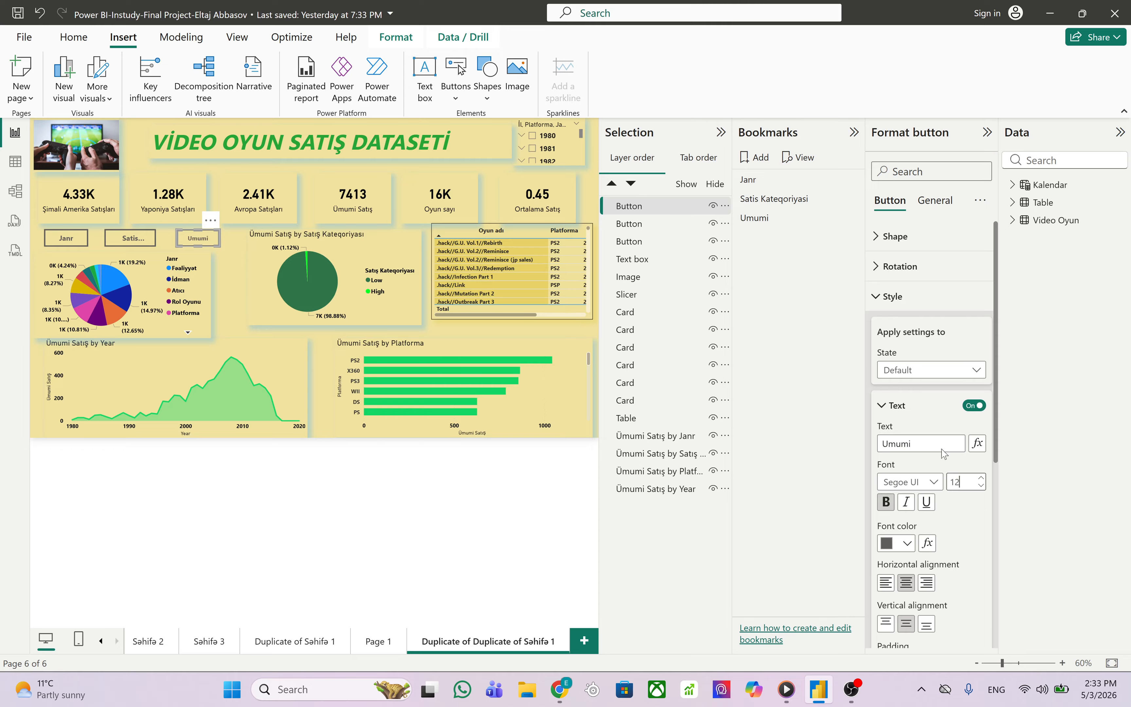
click(881, 297)
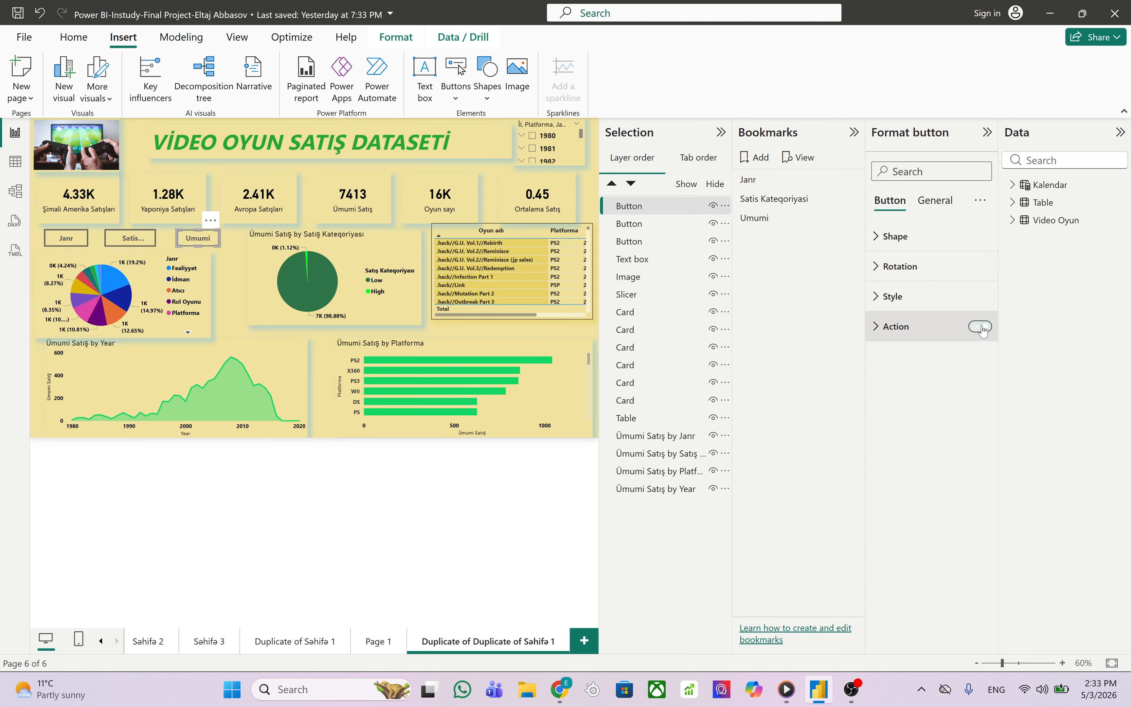
Turn on the Umumi button's action, with type Bookmark and the Umumi bookmark as its target
click(877, 332)
click(971, 401)
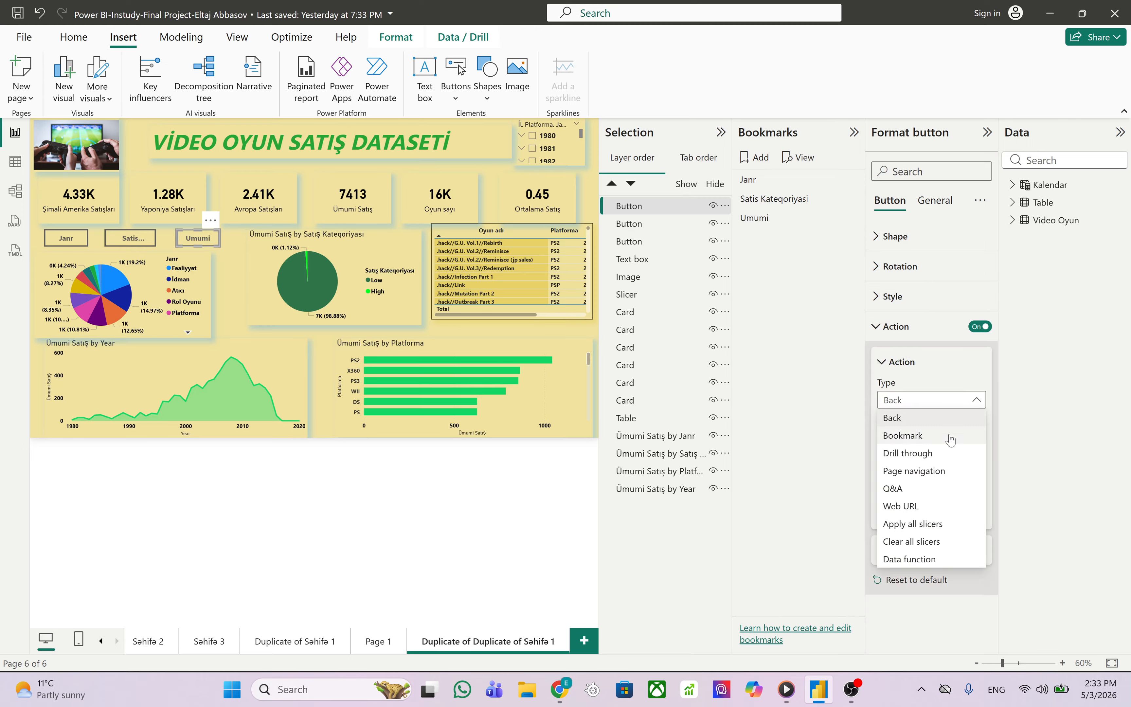
click(939, 440)
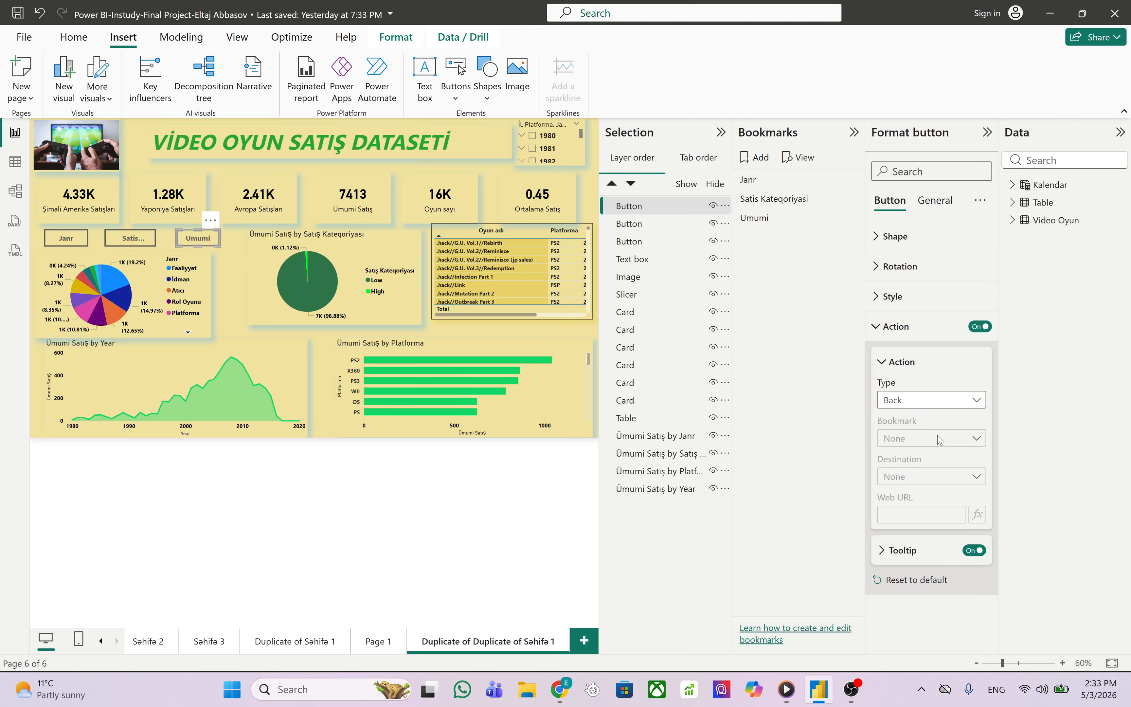
click(959, 444)
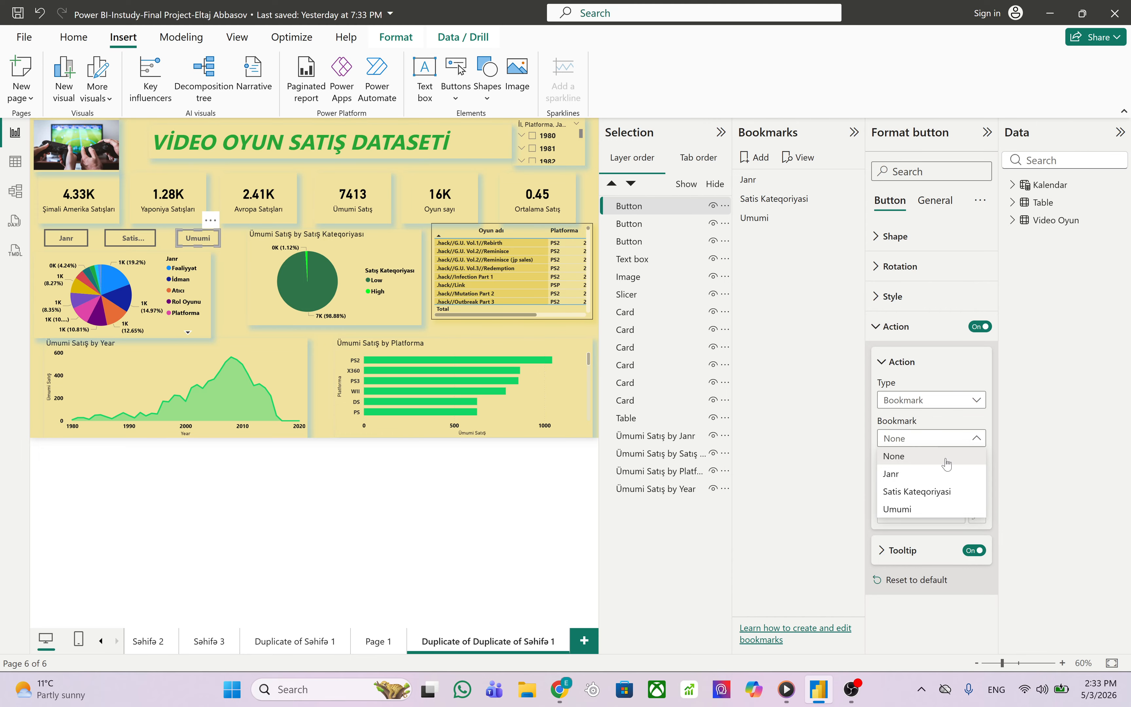
click(918, 511)
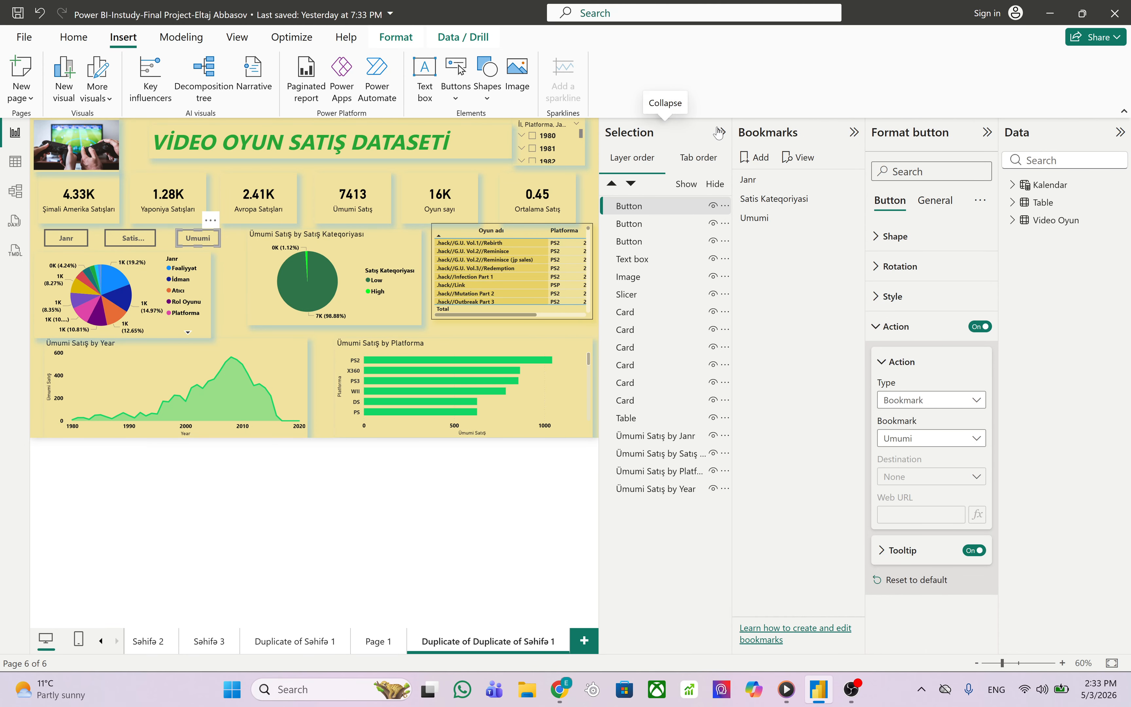
Collapse the Bookmarks and Selection panes and test the Janr, Satis Kateqoriyasi and Umumi buttons in turn
click(853, 132)
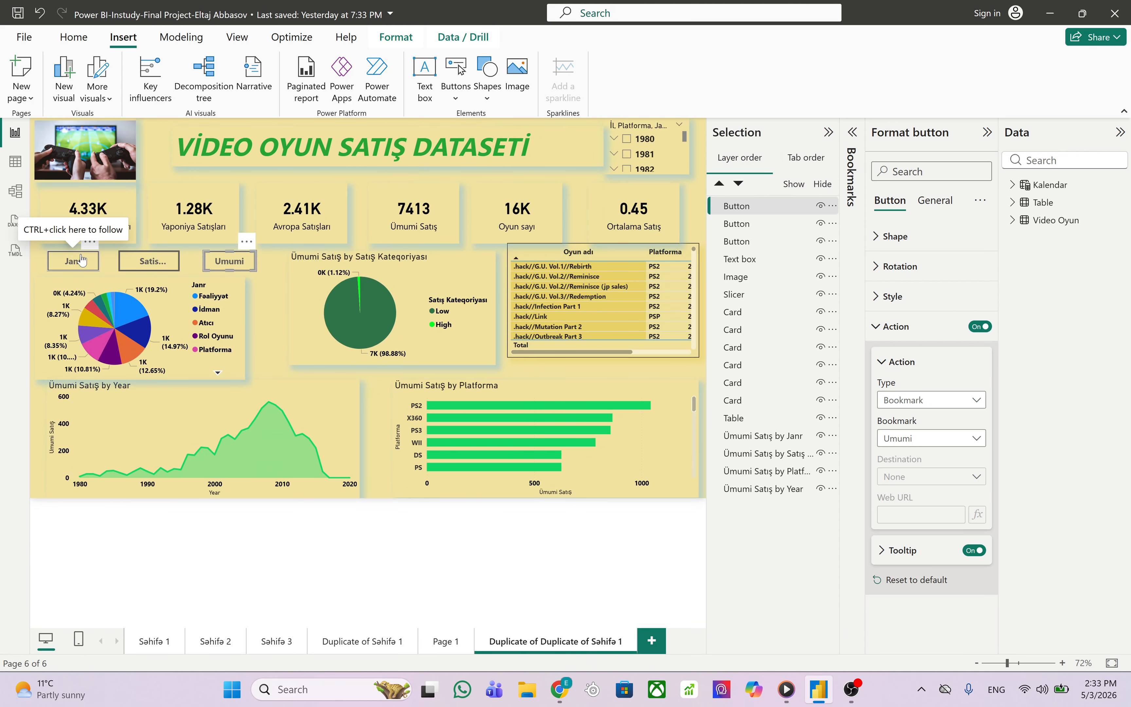
click(828, 133)
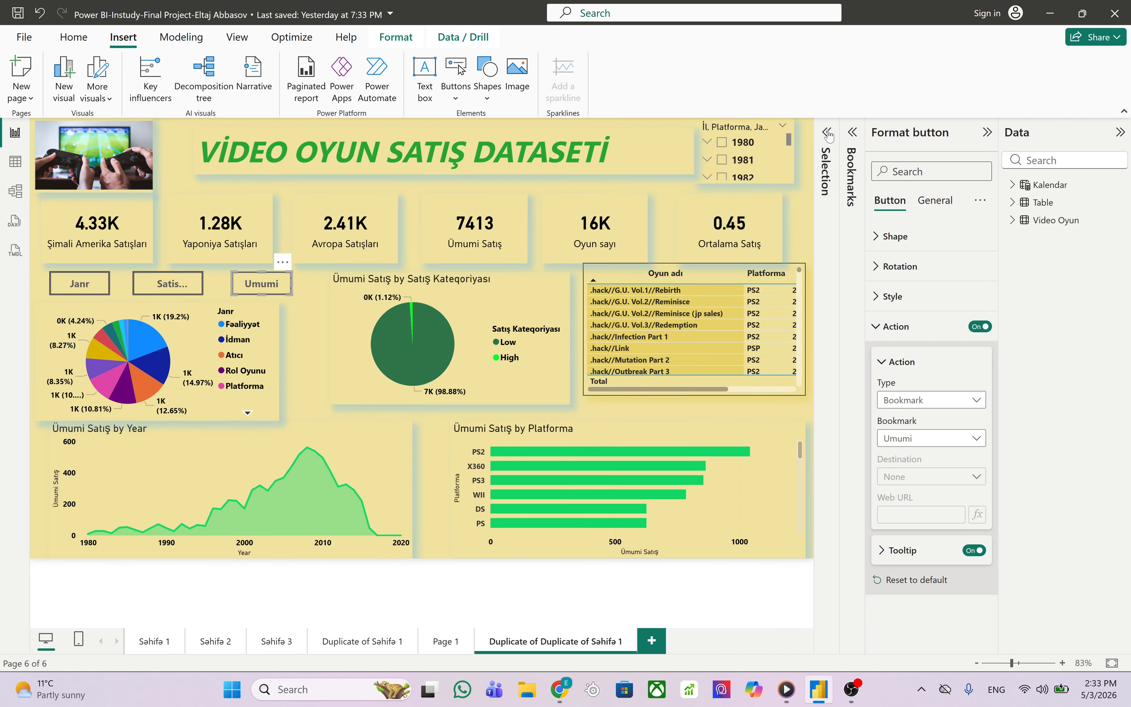
ctrl+click(101, 283)
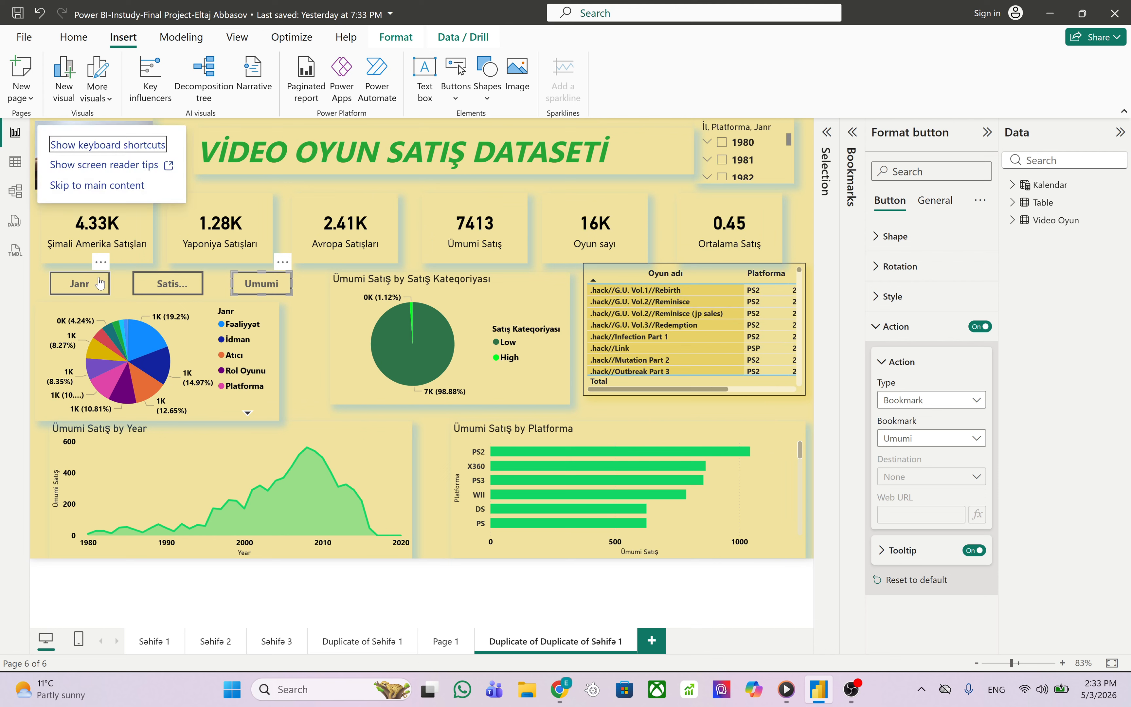
click(120, 285)
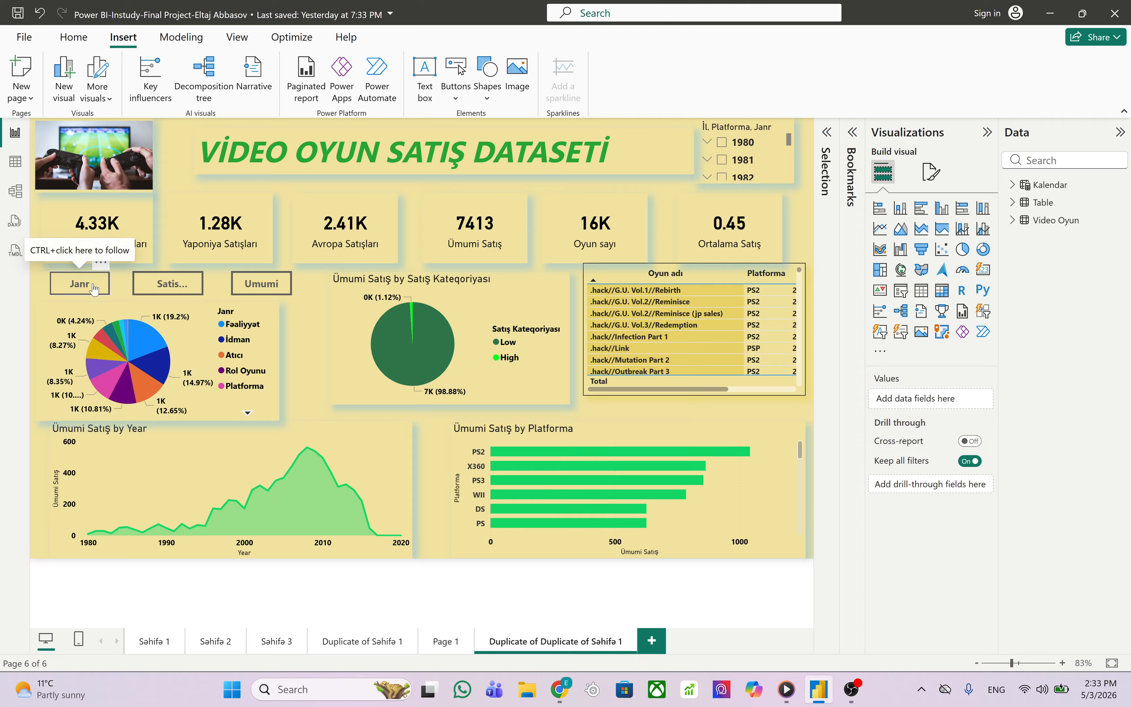
ctrl+click(94, 286)
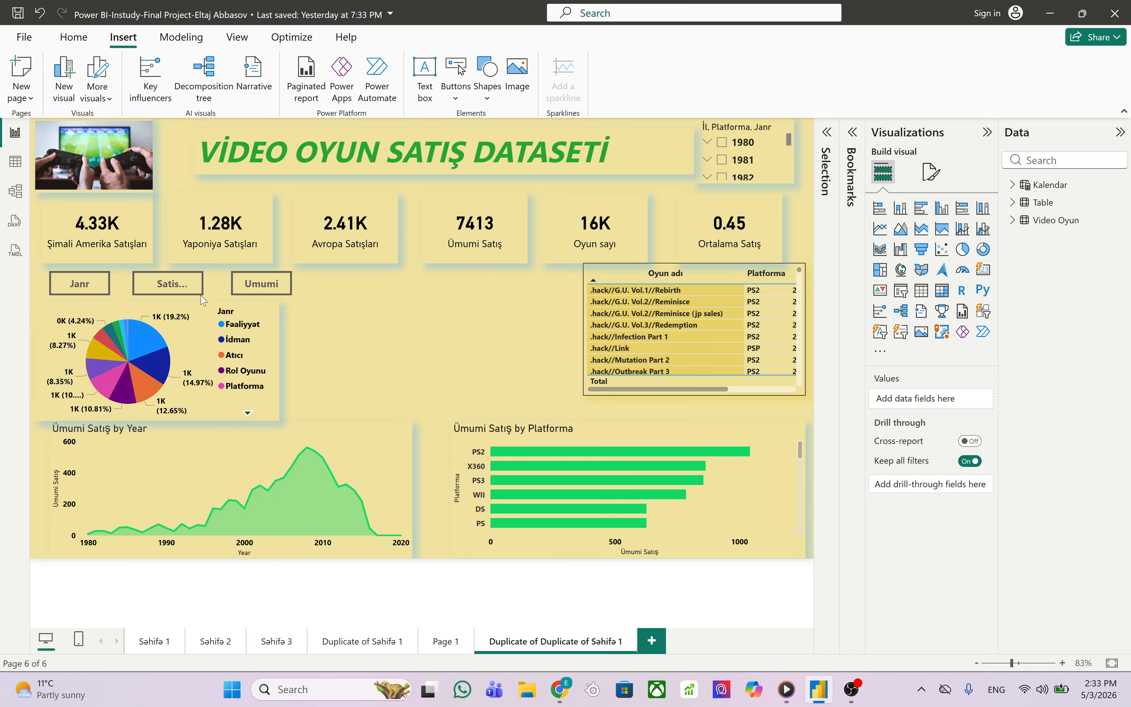
ctrl+click(182, 289)
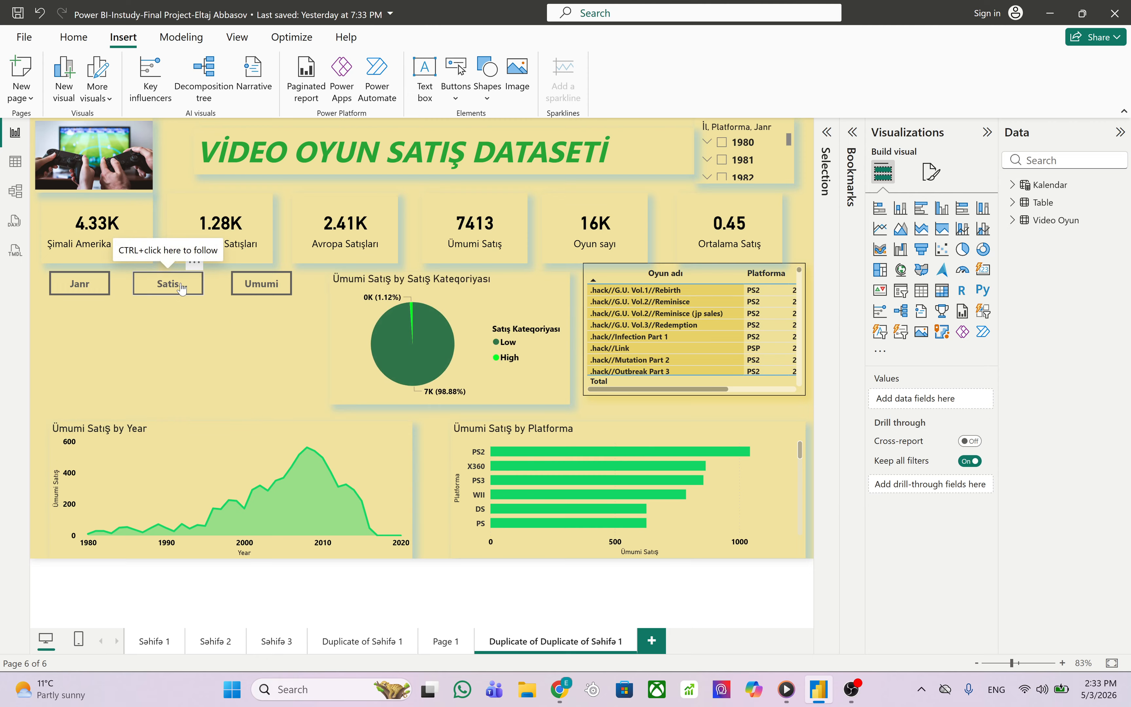
ctrl+click(263, 289)
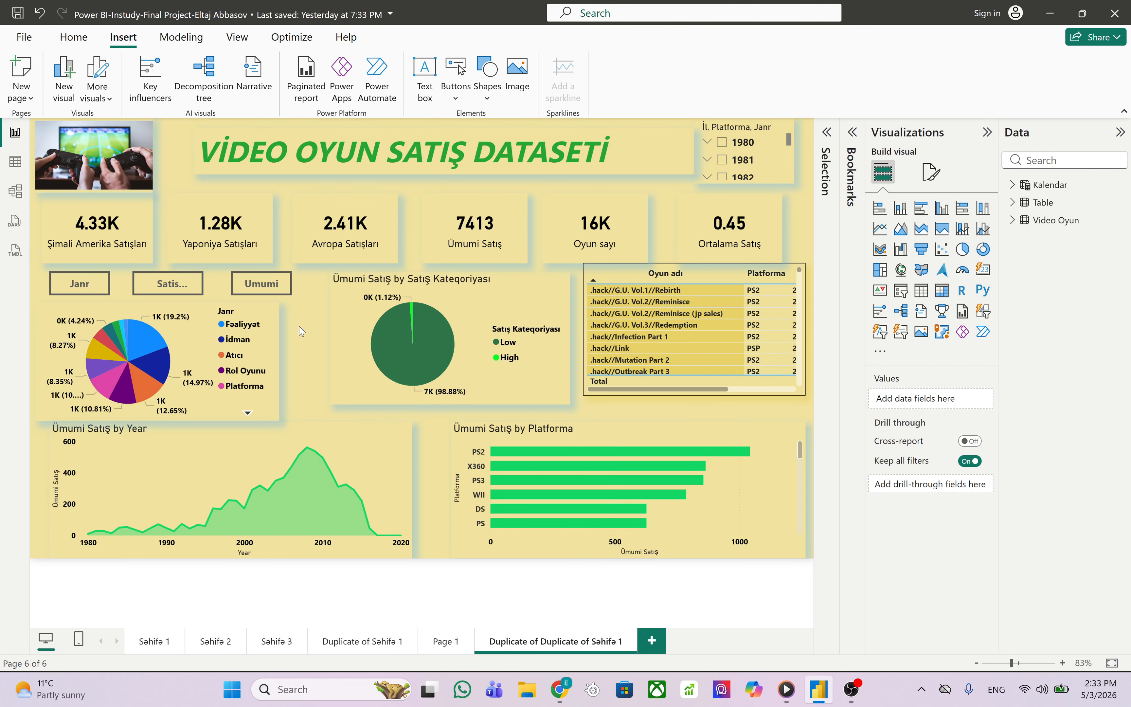